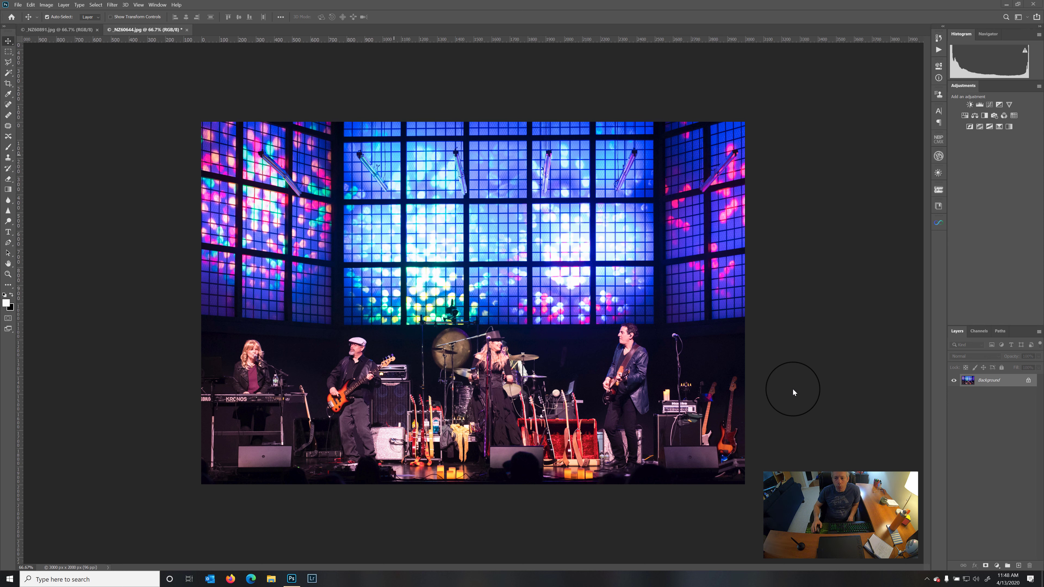
Convert the concert photo's Background layer into smart object Layer 0
left_click(971, 381)
right_click(971, 383)
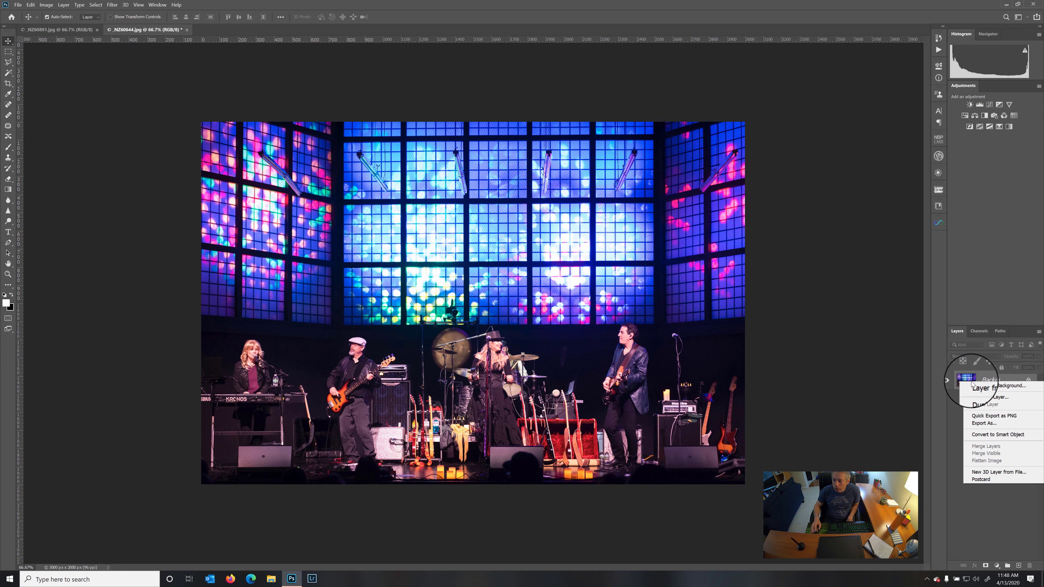
left_click(998, 434)
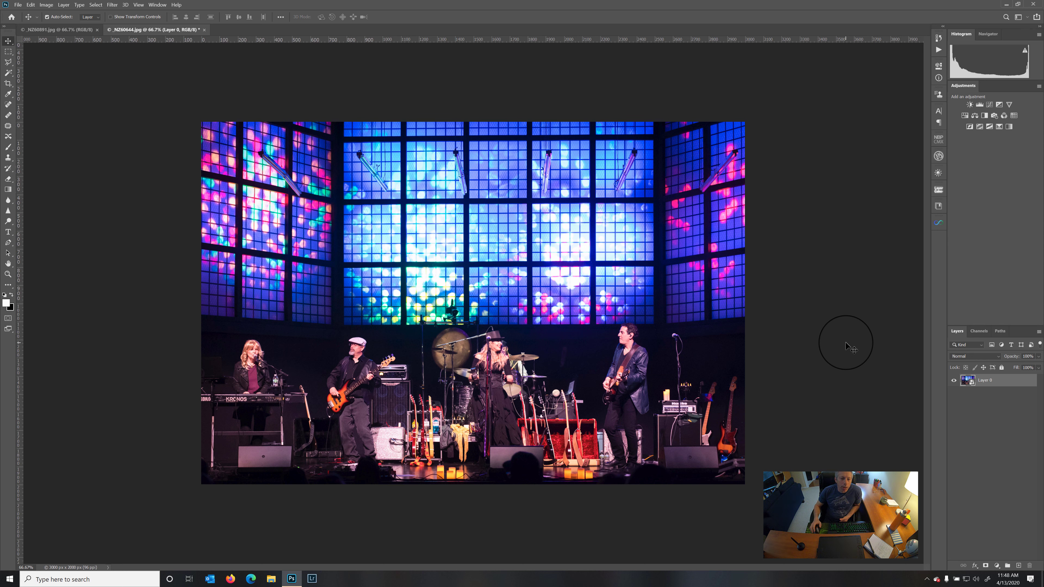
Apply a Mezzotint smart filter using the Coarse Dots type
left_click(112, 5)
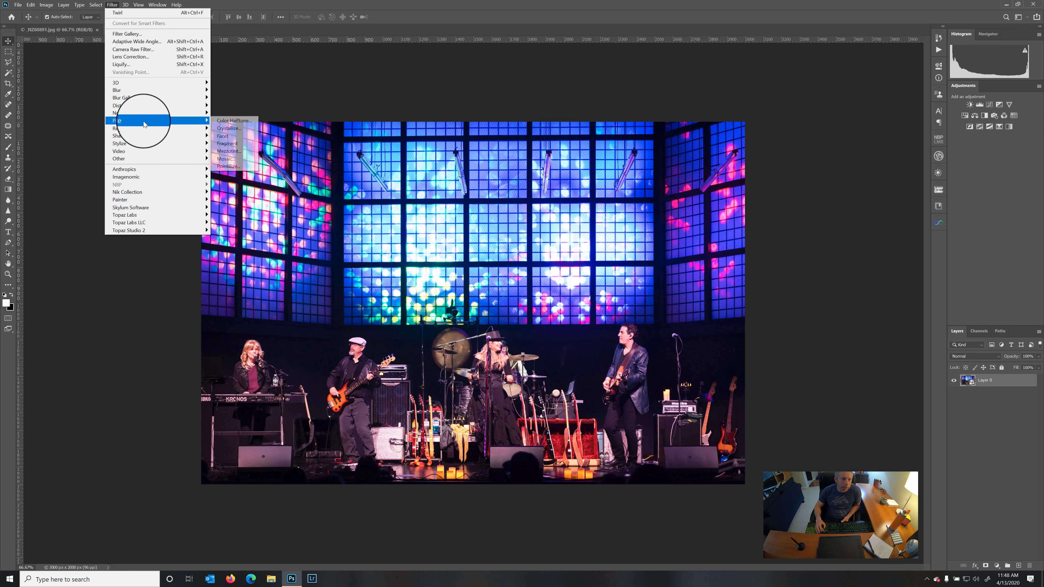
left_click(229, 151)
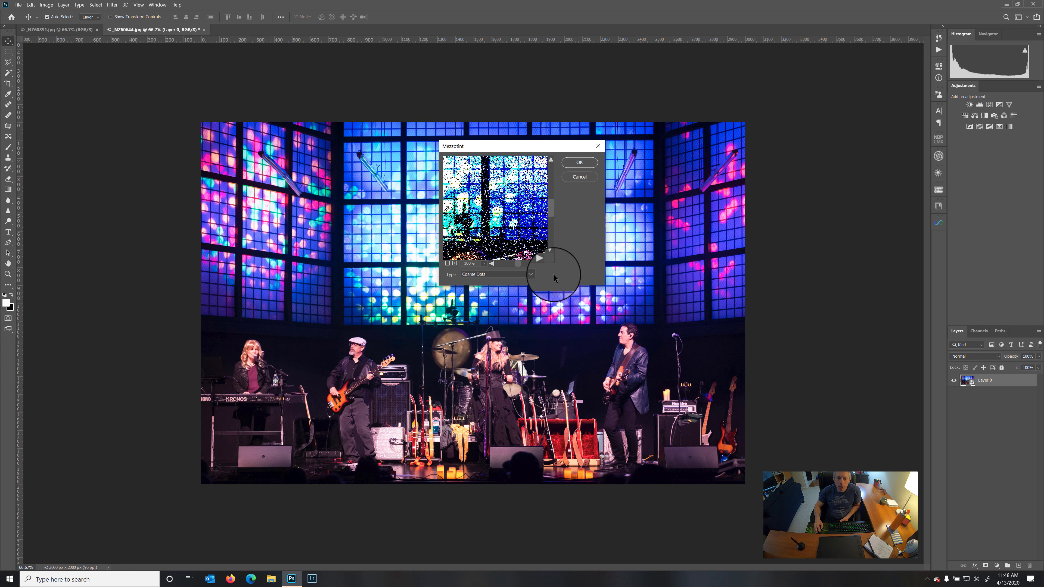
left_click(538, 275)
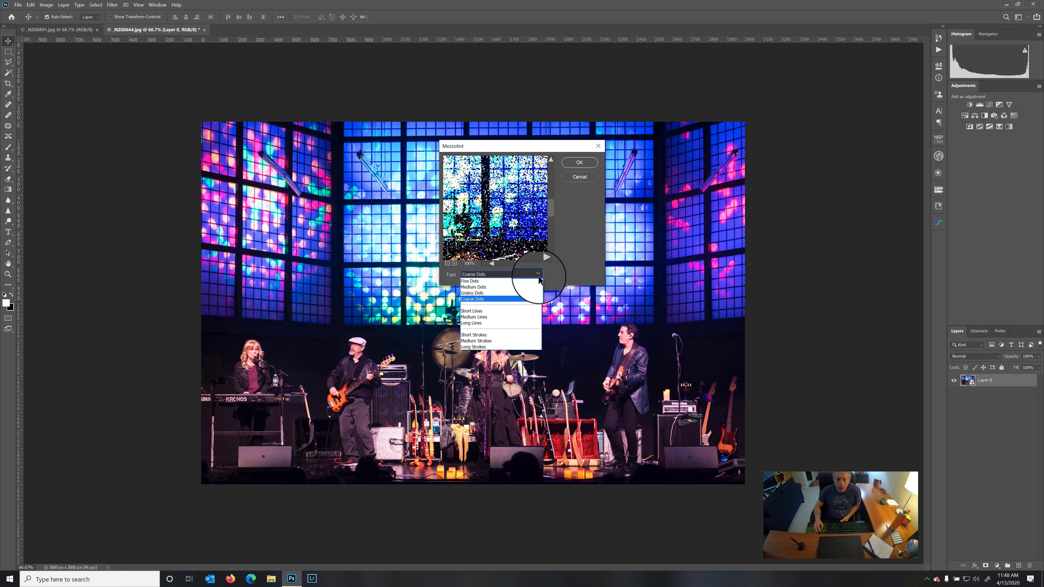
left_click(503, 311)
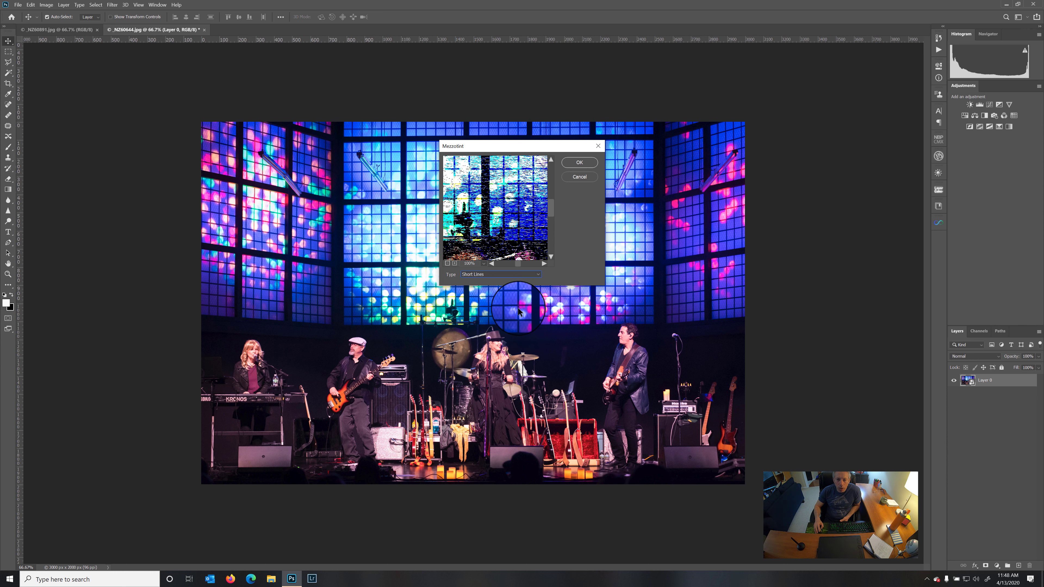
left_click(539, 275)
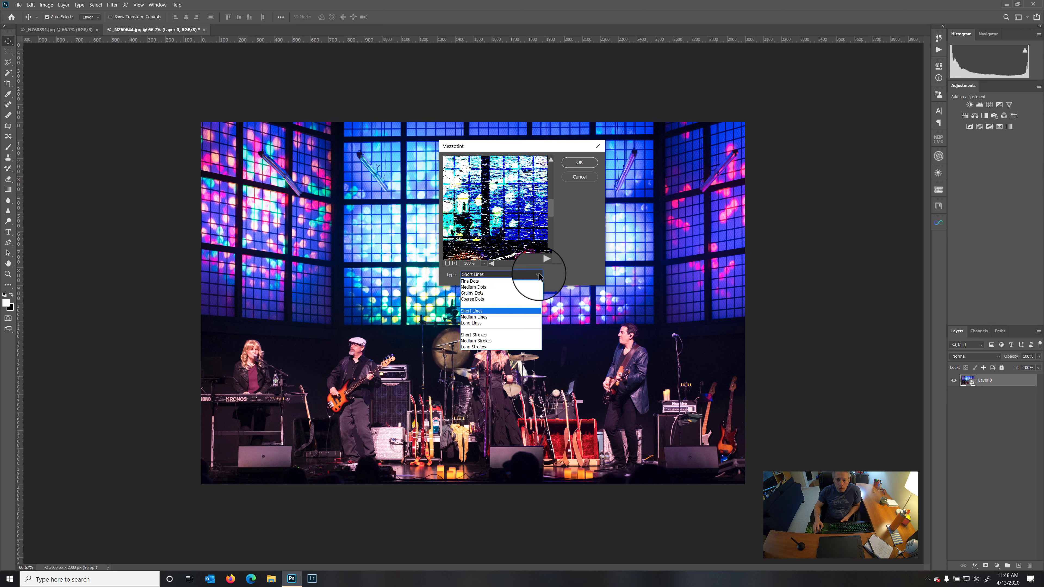
left_click(489, 299)
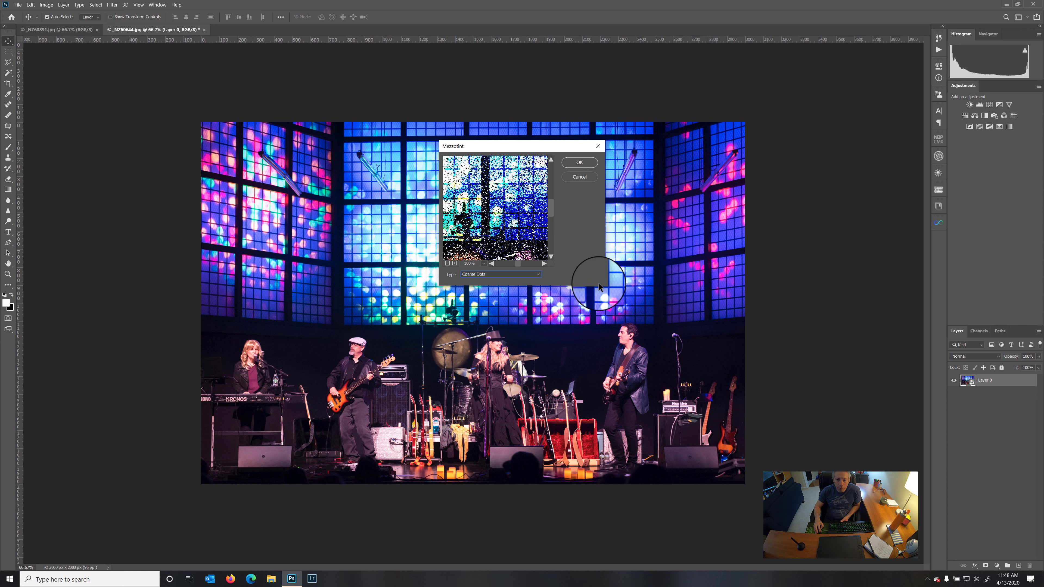
left_click(579, 164)
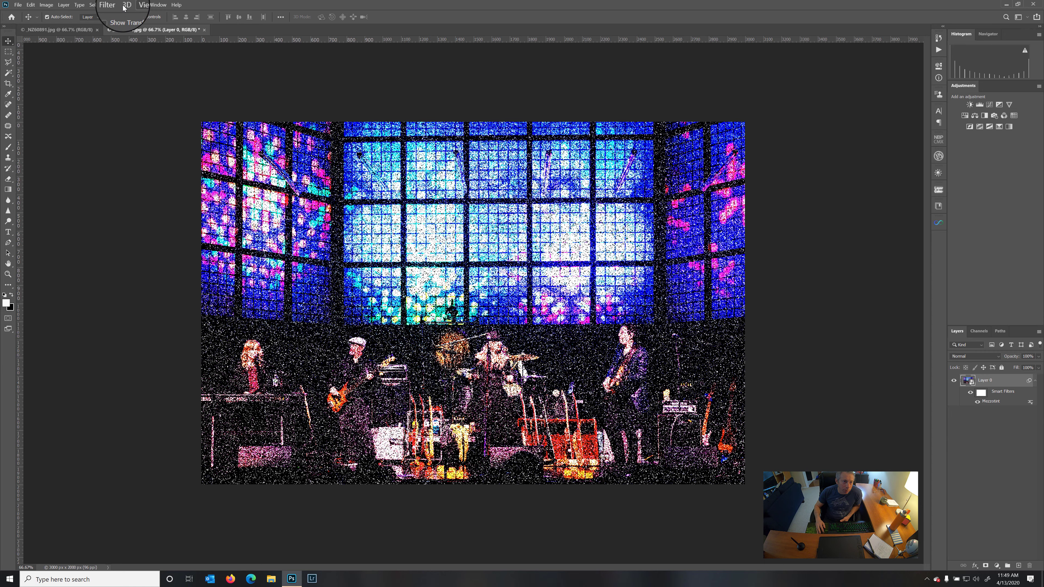
Apply a Radial Blur with Amount 100 in Zoom mode
left_click(113, 5)
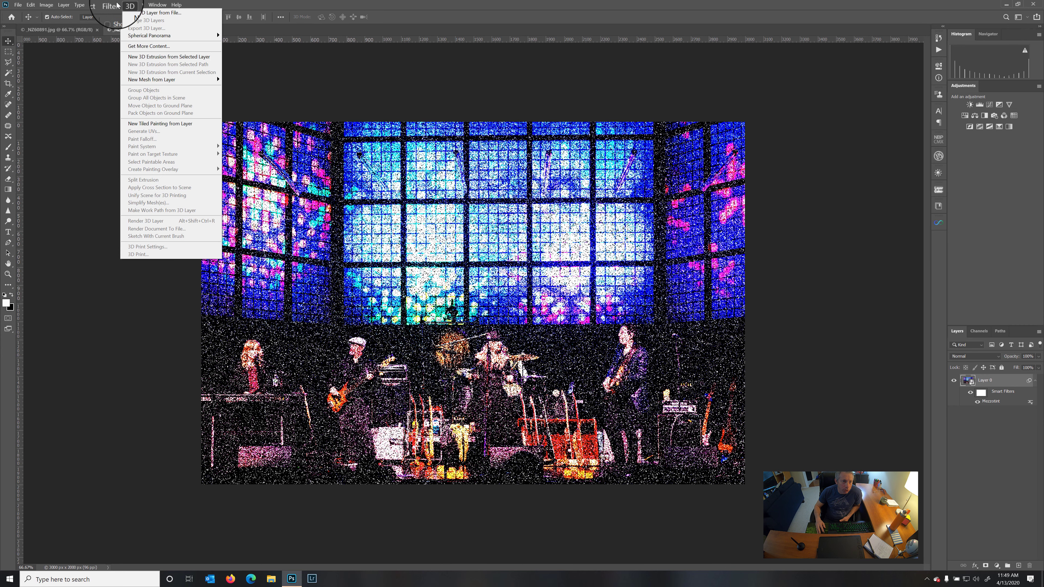
mouse_move(124, 91)
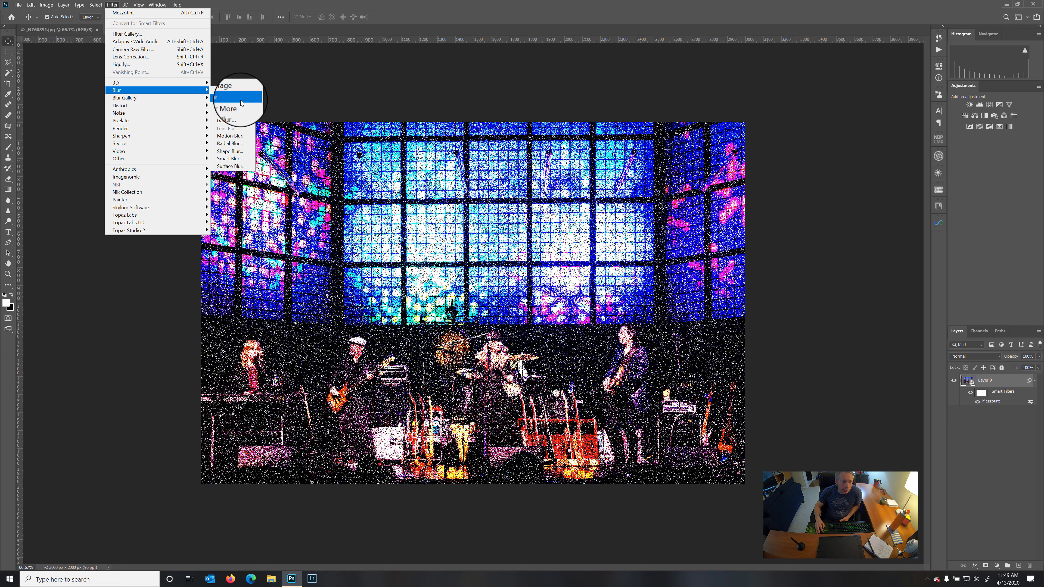
left_click(230, 143)
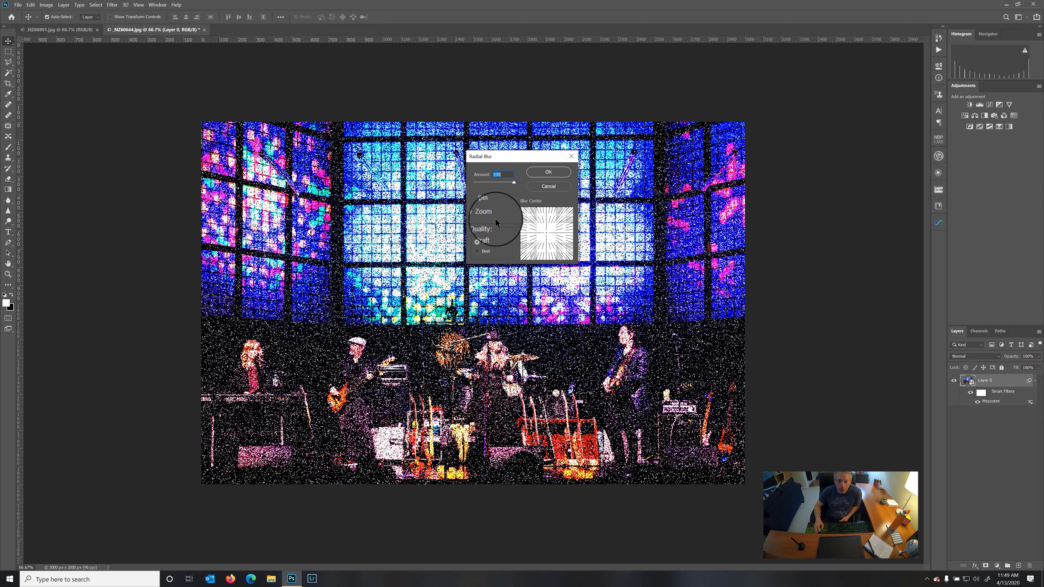
left_click(554, 173)
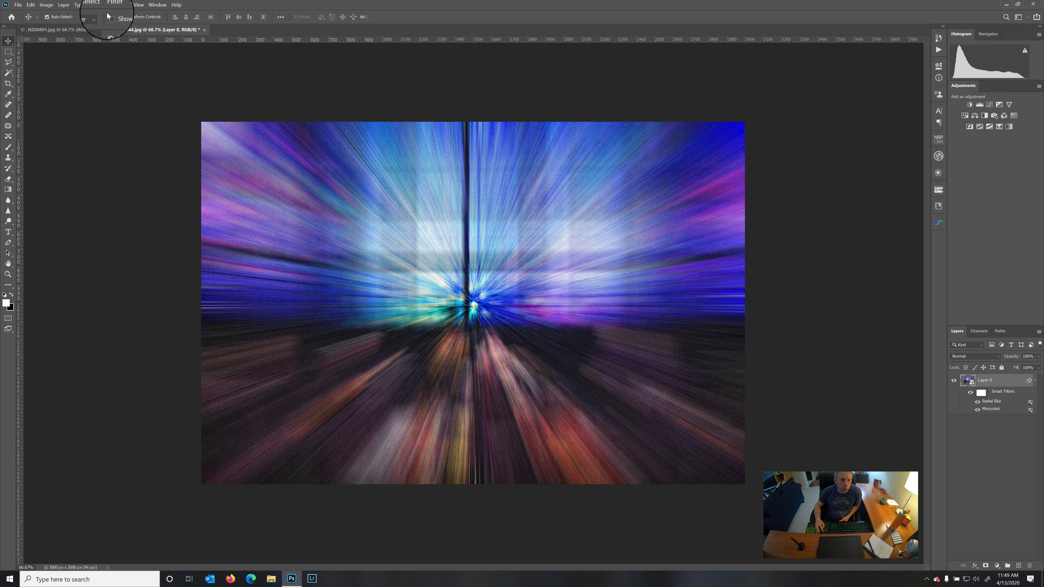
Repeat the zoom Radial Blur twice more for three stacked passes
left_click(111, 5)
left_click(114, 14)
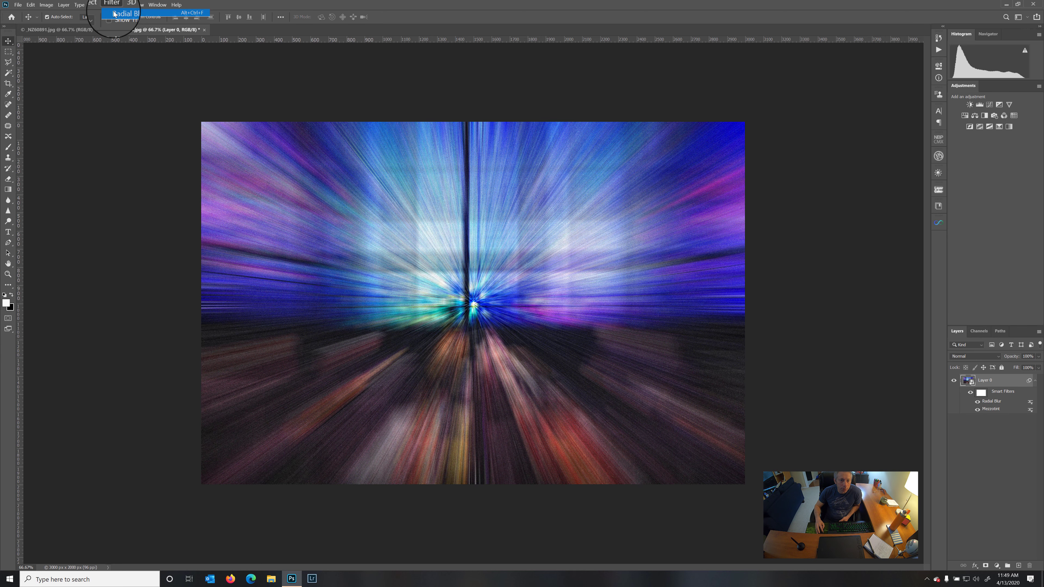
left_click(553, 173)
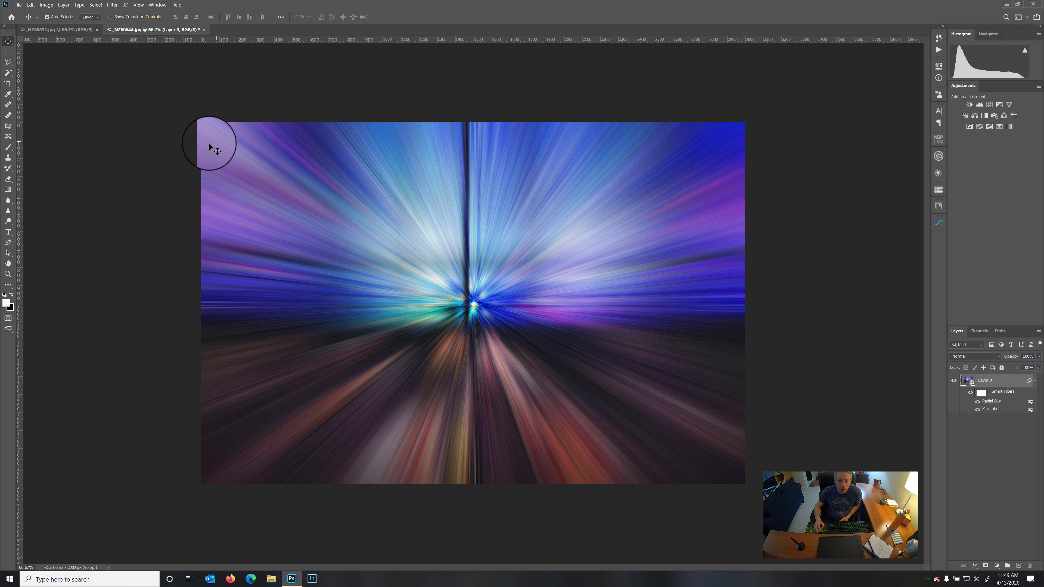
left_click(112, 5)
left_click(114, 14)
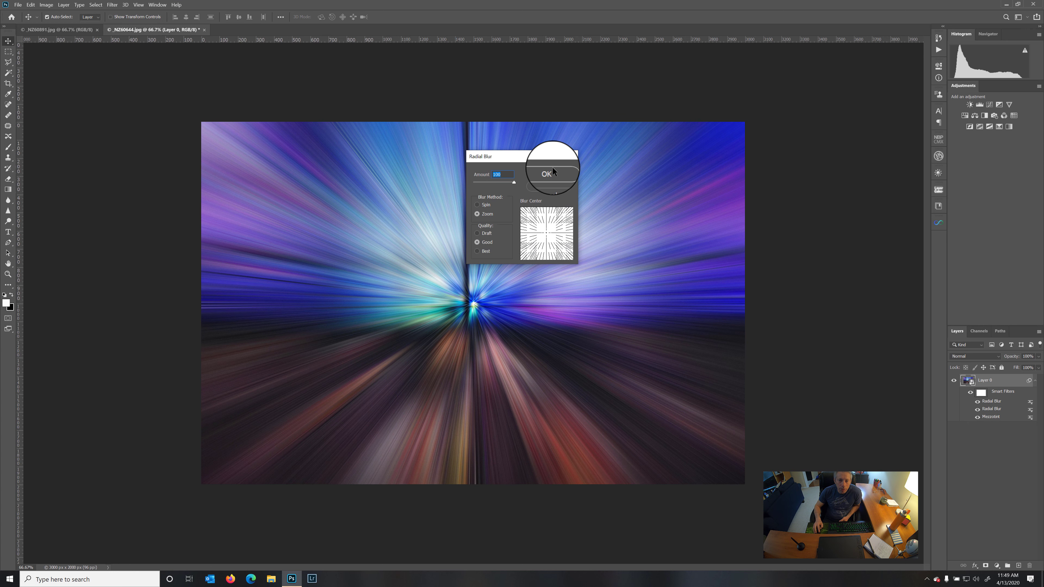
left_click(551, 173)
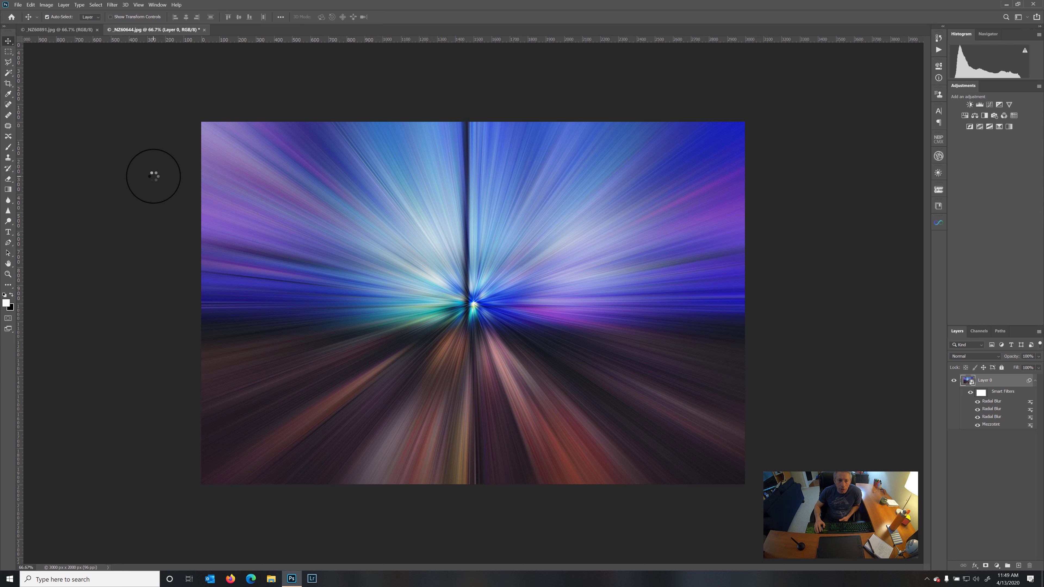
left_click(112, 5)
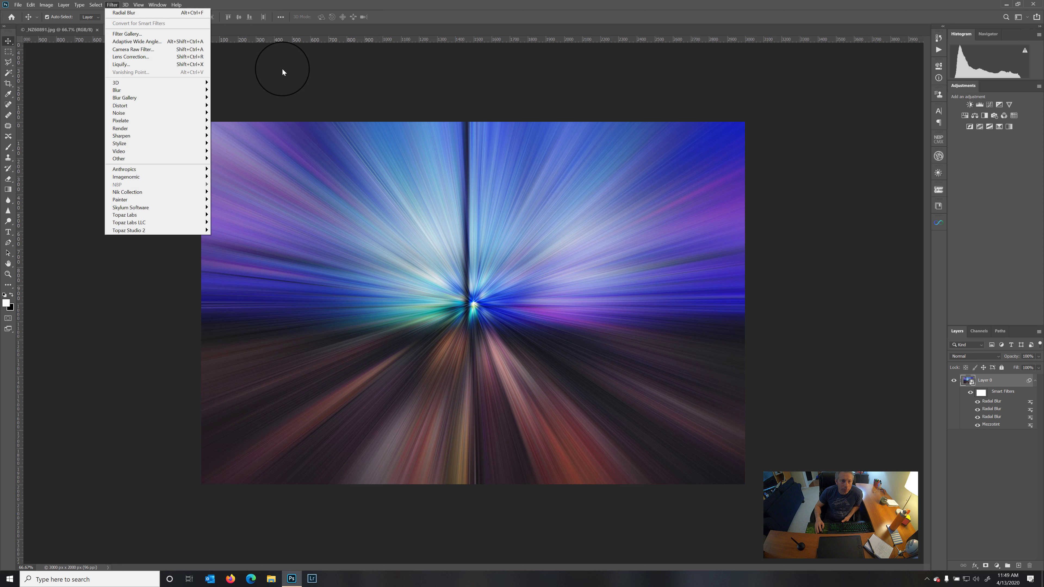
Apply a Twirl smart filter with an angle of 100
left_click(288, 79)
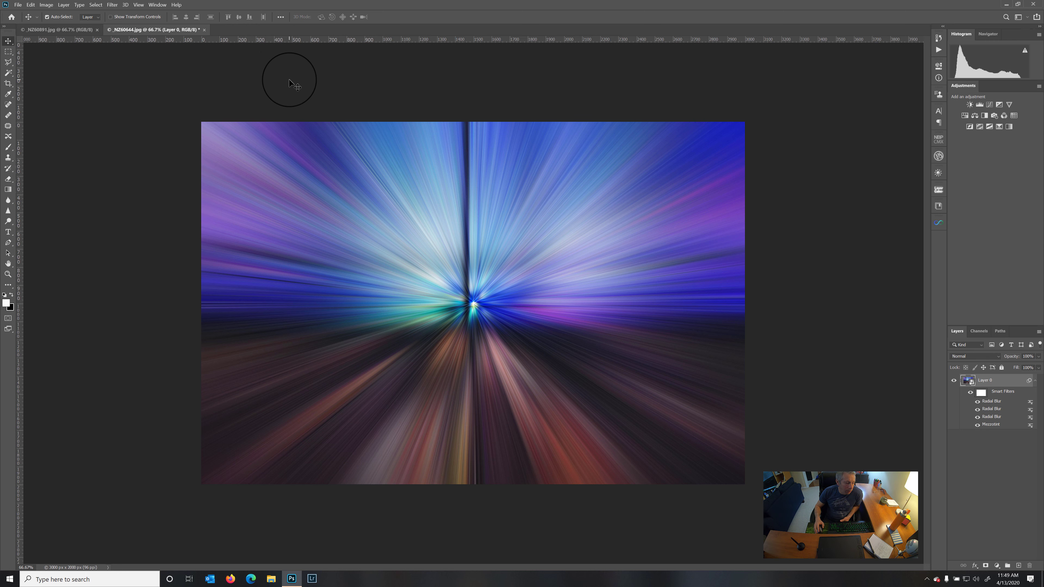
left_click(112, 5)
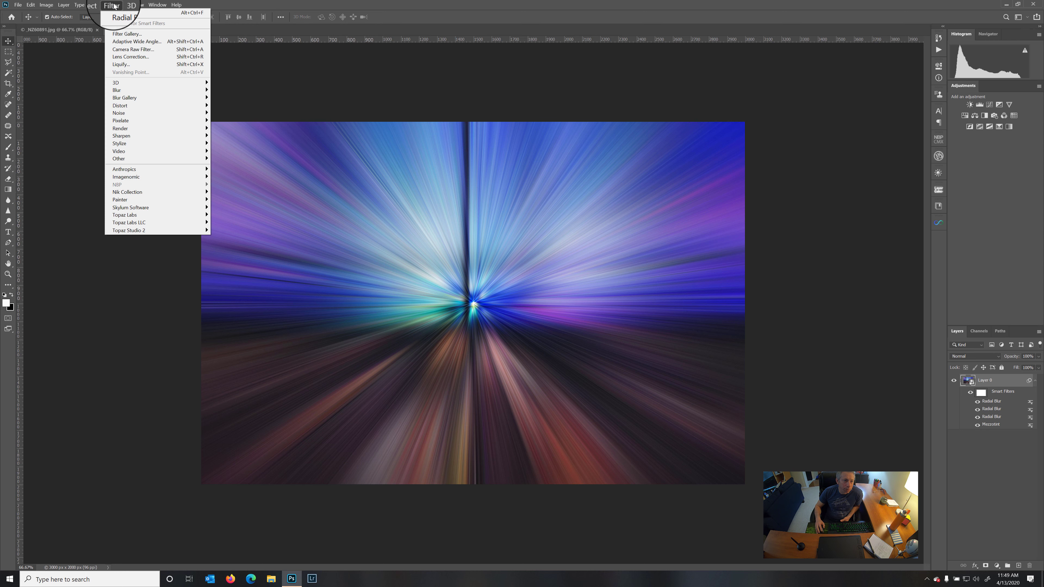
mouse_move(140, 106)
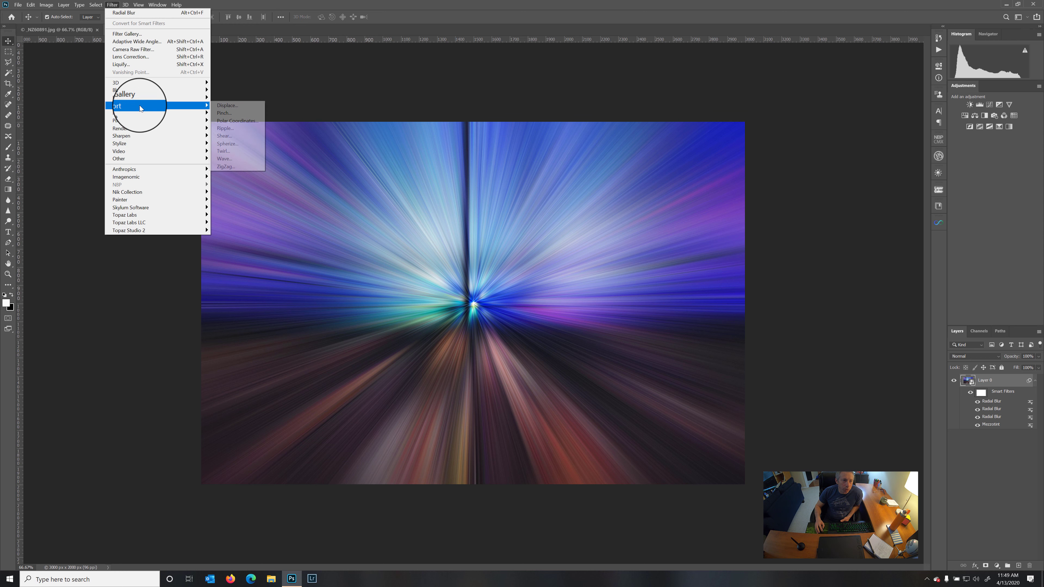
left_click(237, 153)
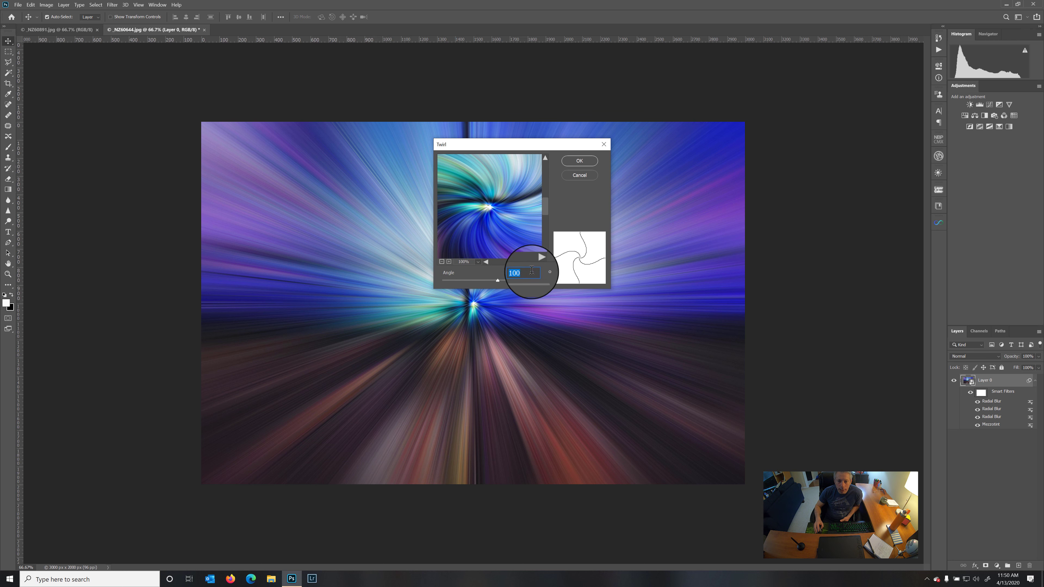
left_click(583, 162)
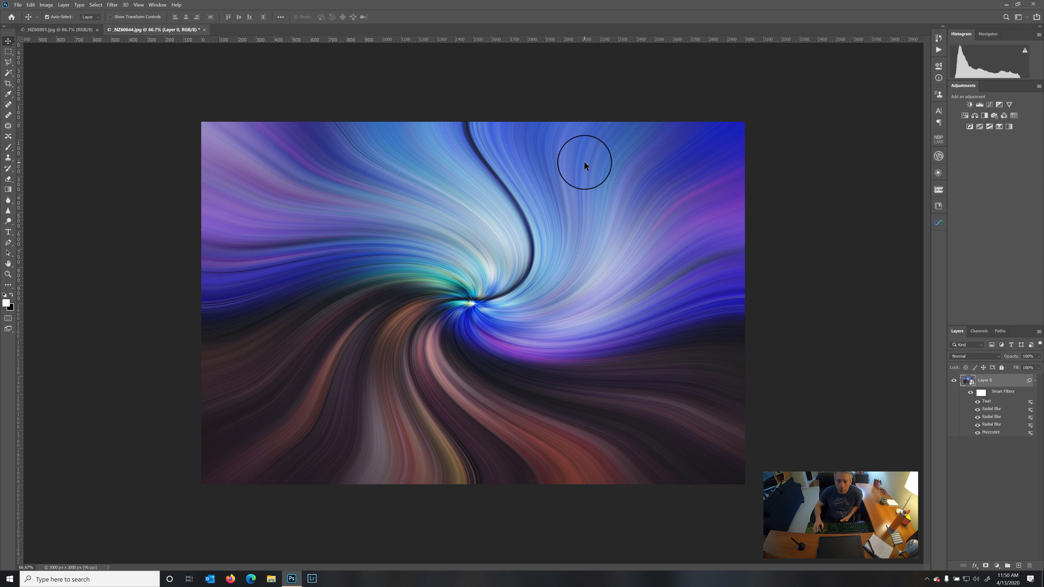
Set the Twirl filter's blending mode to Lighten
double_click(1030, 405)
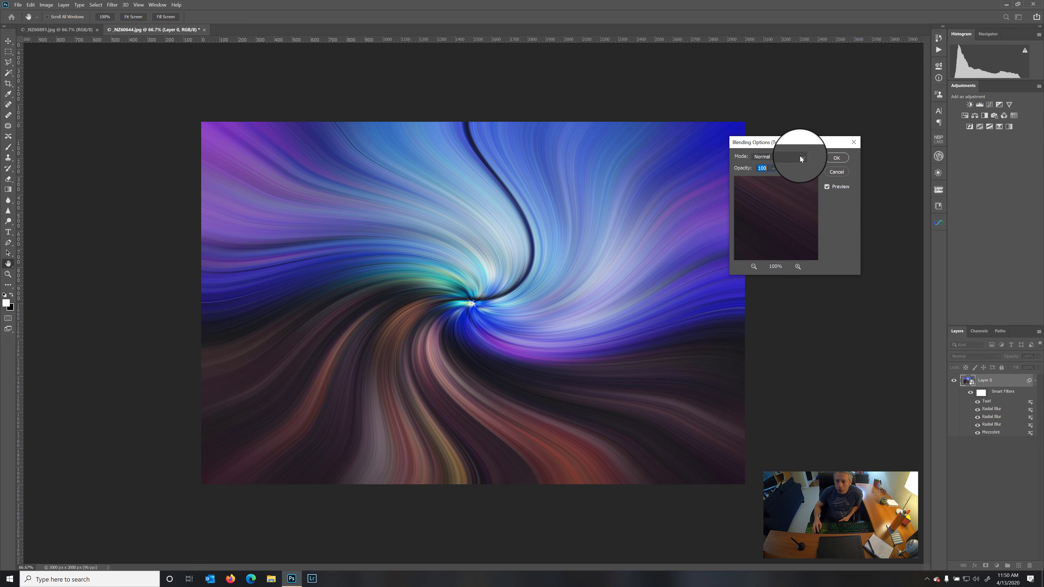
left_click(803, 158)
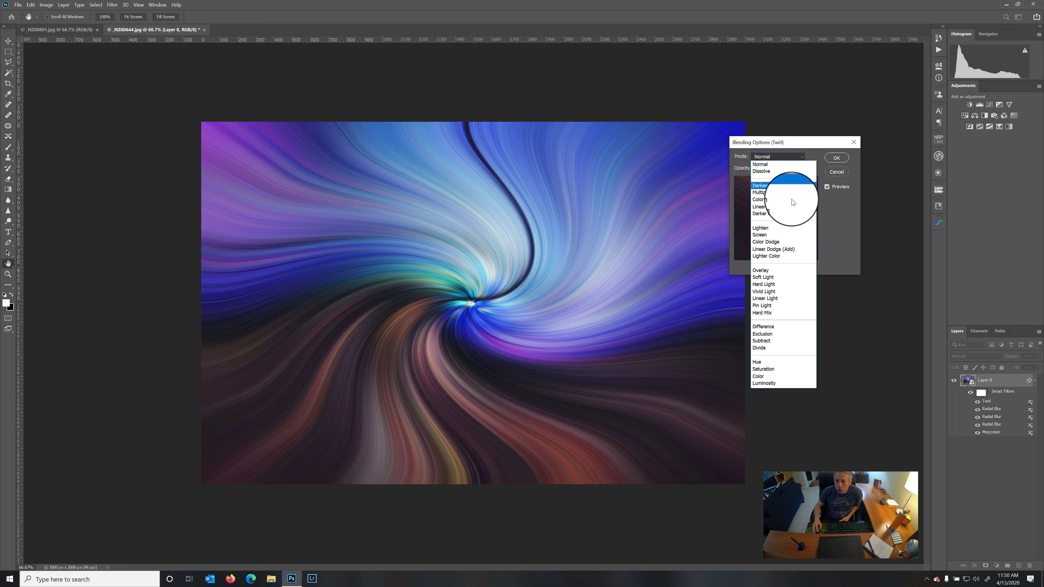
left_click(779, 227)
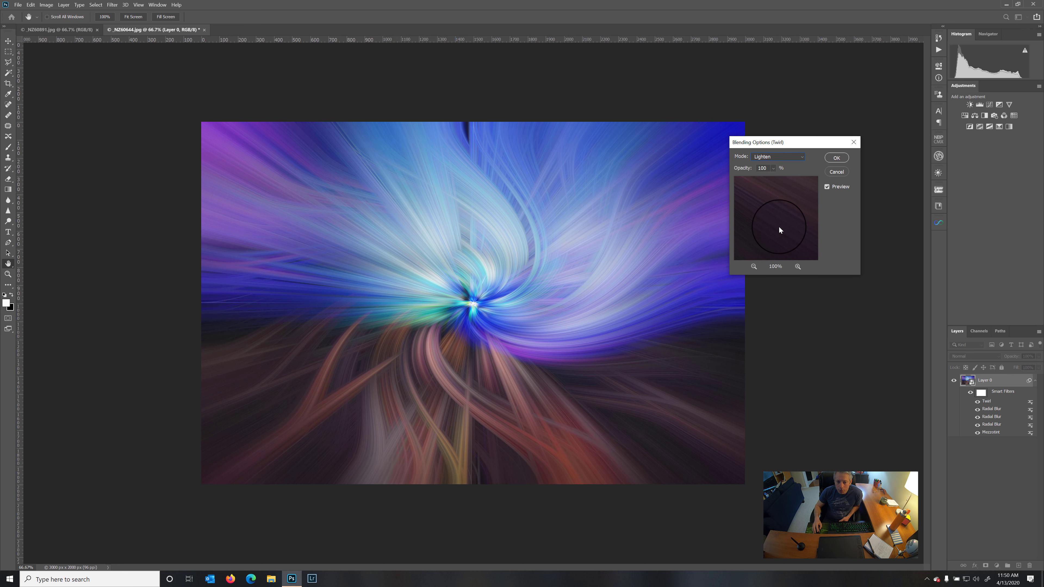
left_click(837, 158)
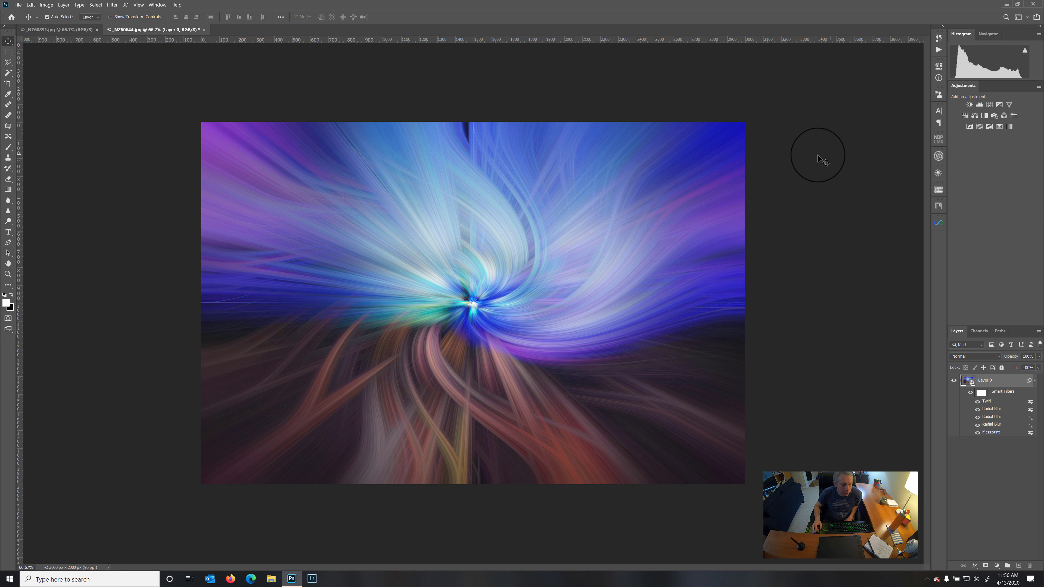
Add a second Twirl filter with the angle reversed to -100
left_click(112, 5)
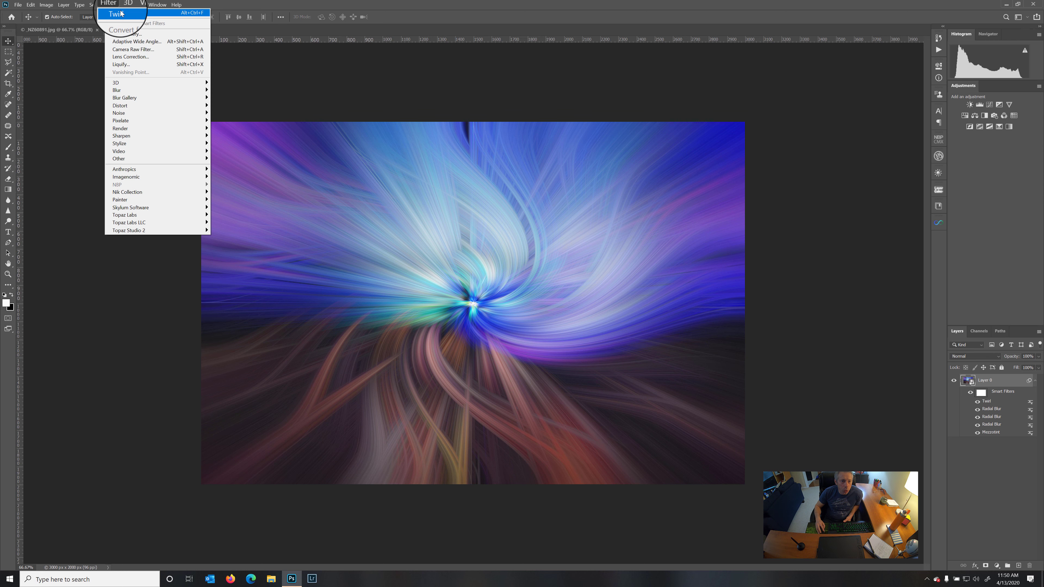
left_click(121, 13)
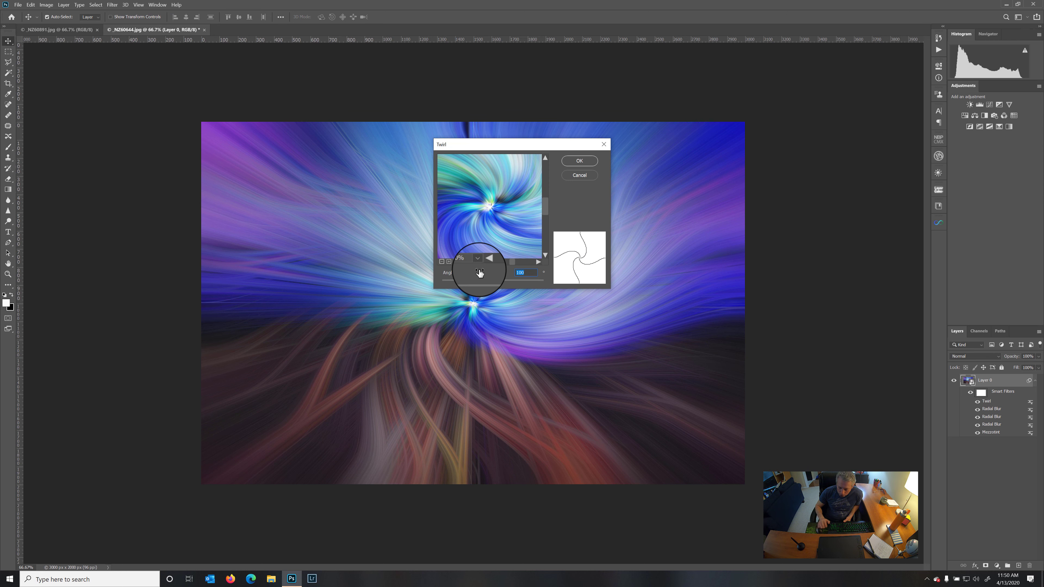
type("-100")
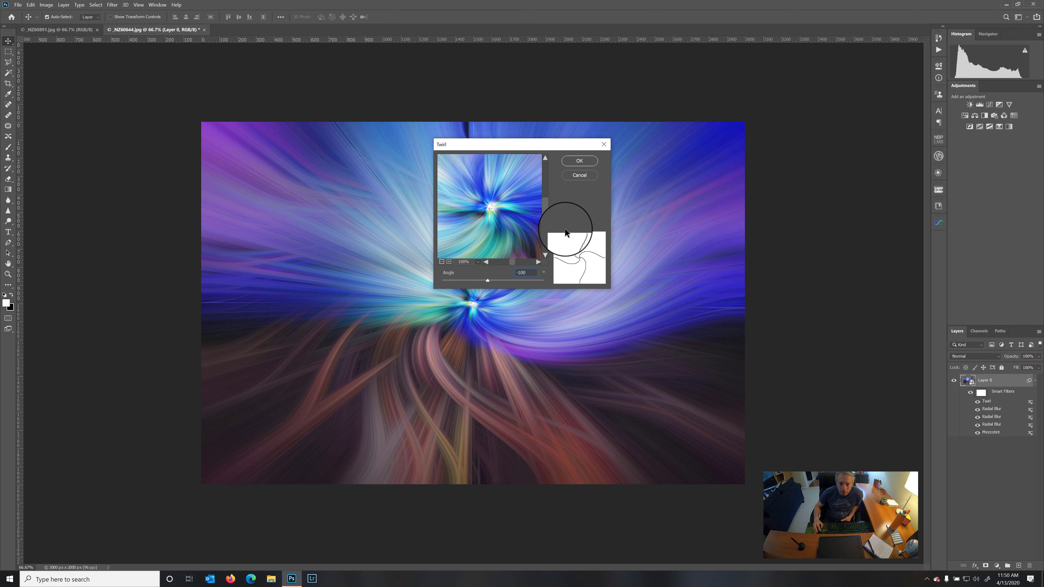
left_click(583, 162)
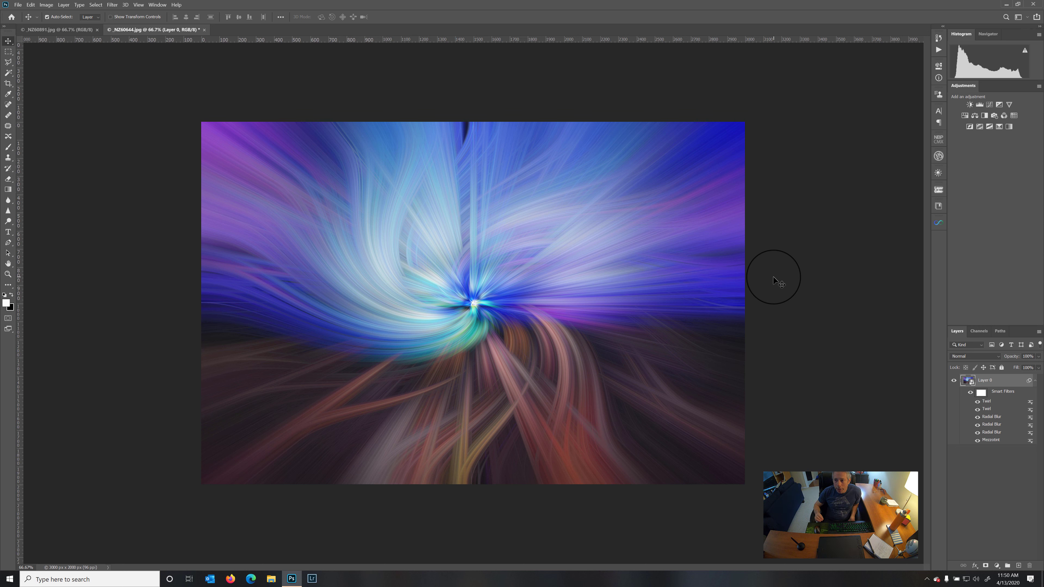
Add a Levels adjustment layer with the white point at 229 and the black point raised
left_click(980, 105)
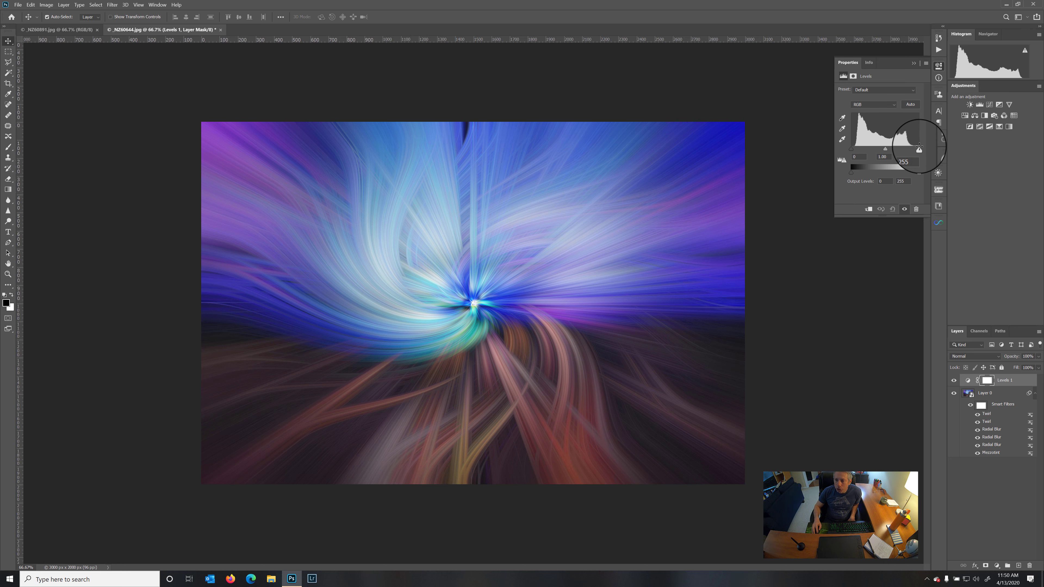
left_click_drag(920, 148, 884, 149)
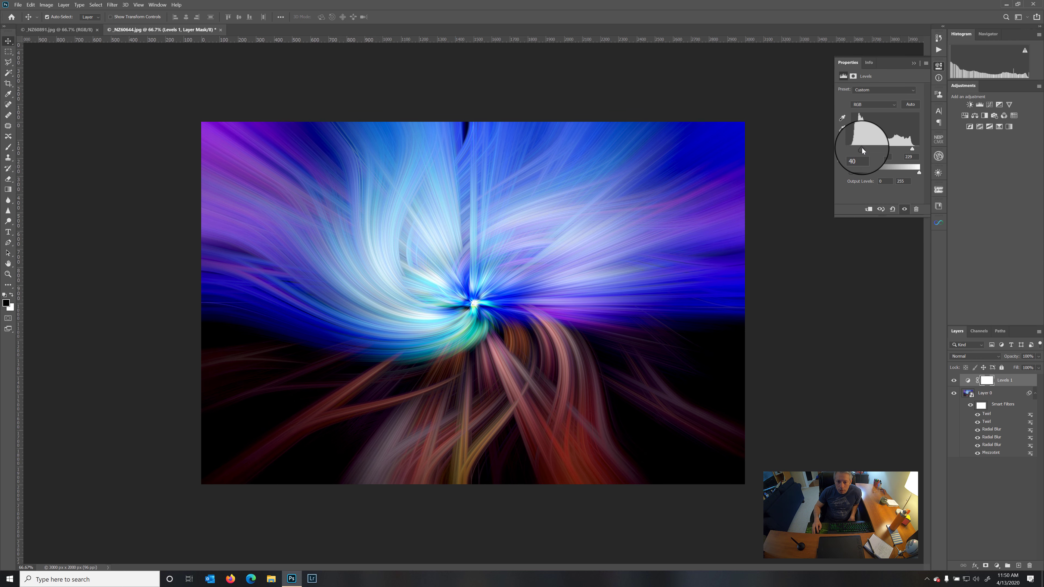
left_click_drag(861, 148, 861, 148)
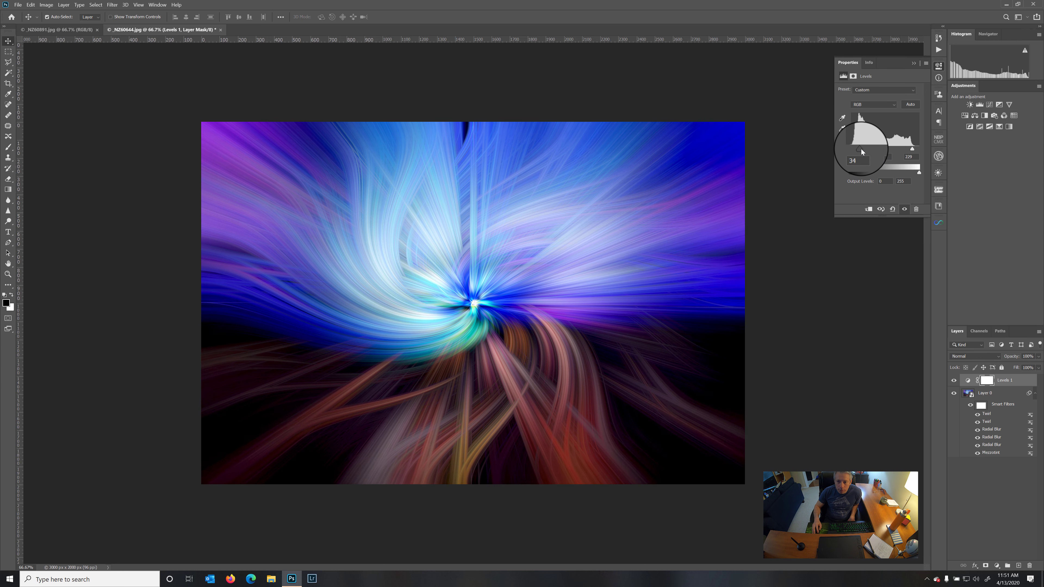
left_click(937, 68)
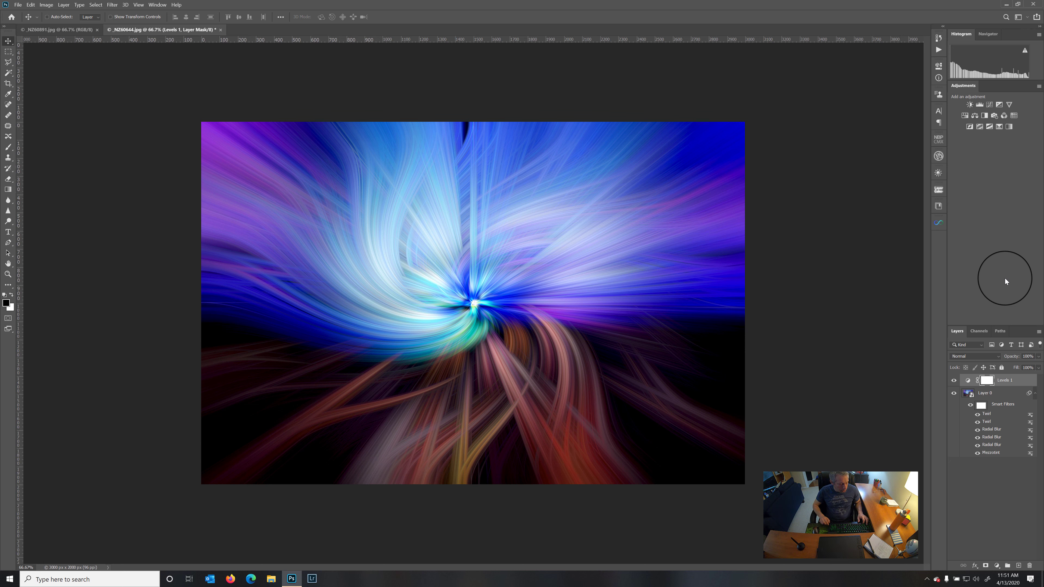
Stamp all visible layers into Layer 1 and send it to Topaz Studio 2
key("ctrl+shift+alt+e")
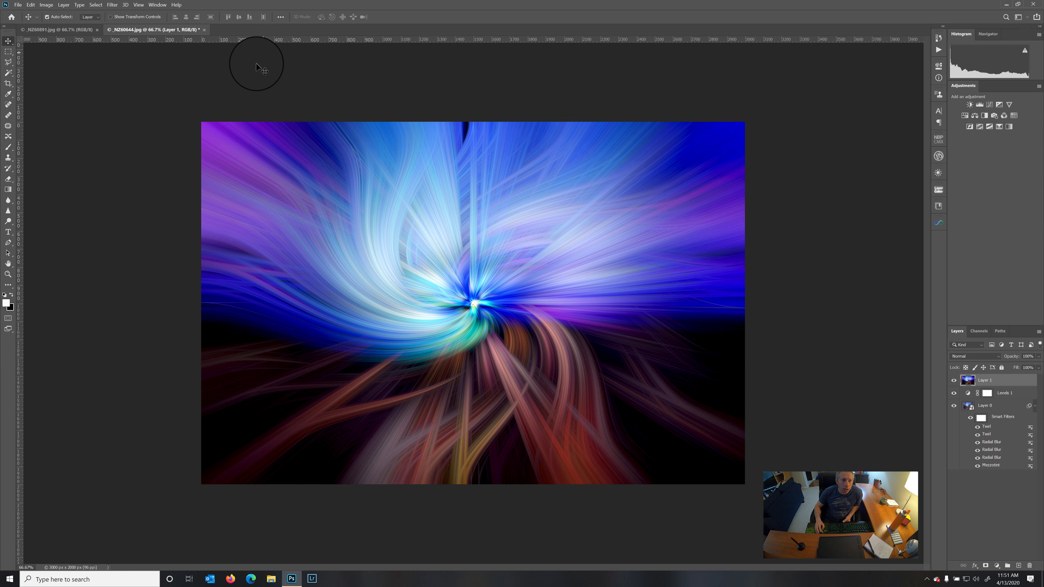
left_click(112, 5)
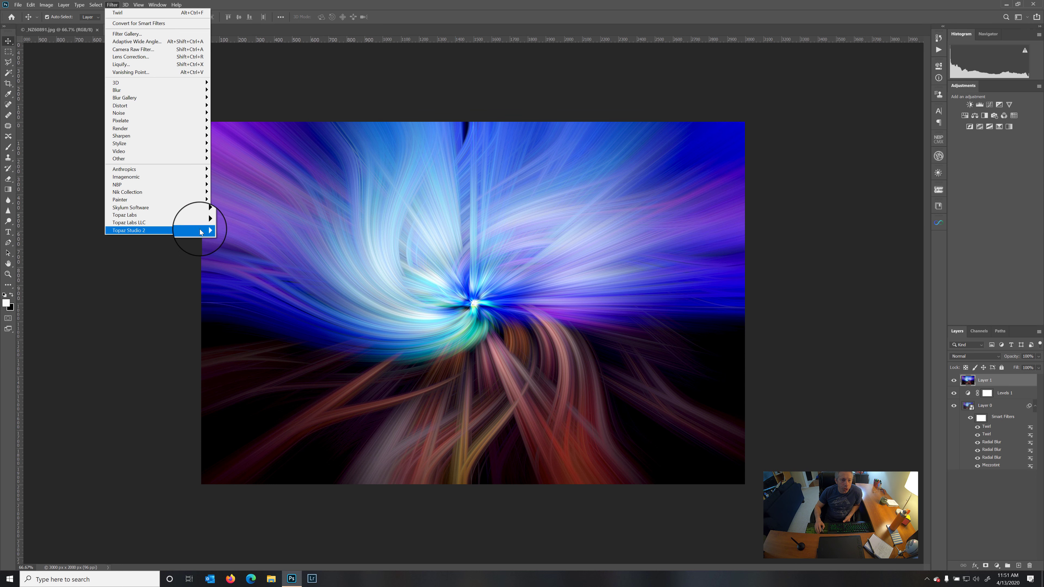
mouse_move(200, 232)
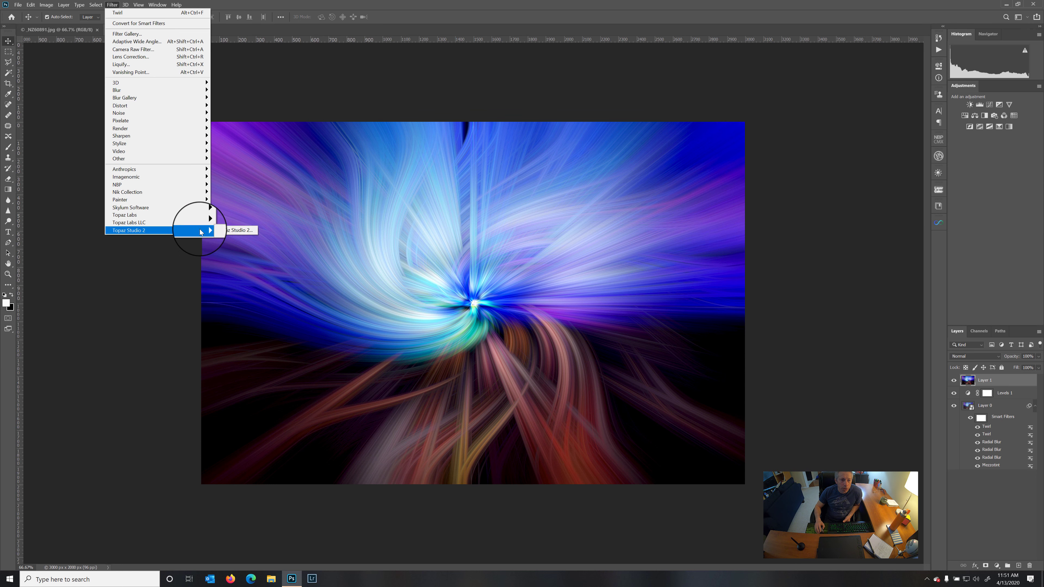
left_click(227, 231)
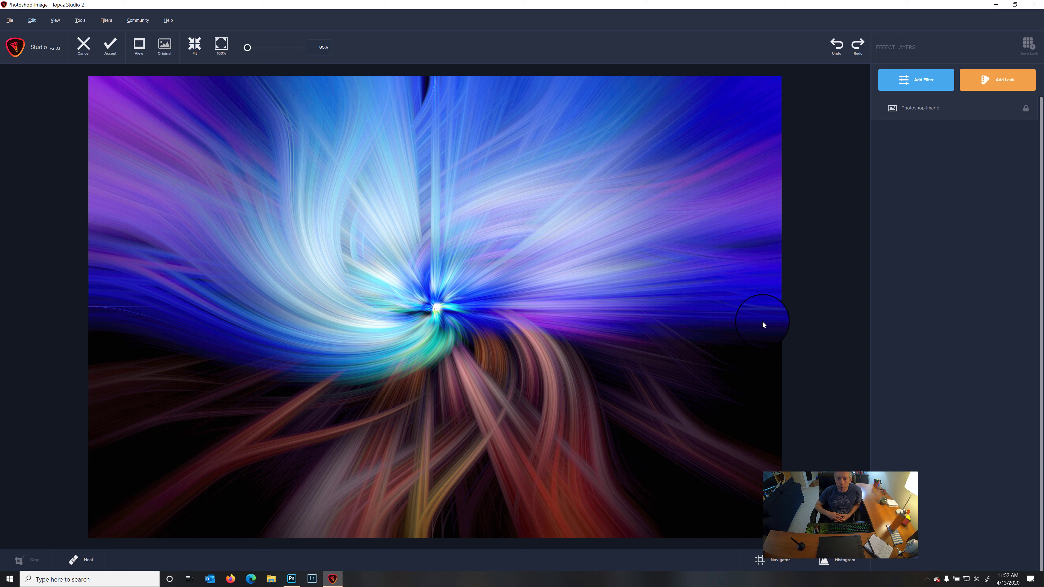
Add an AI Clear layer with Clarity 0.45 and opacity lowered to about 0.74
left_click(931, 81)
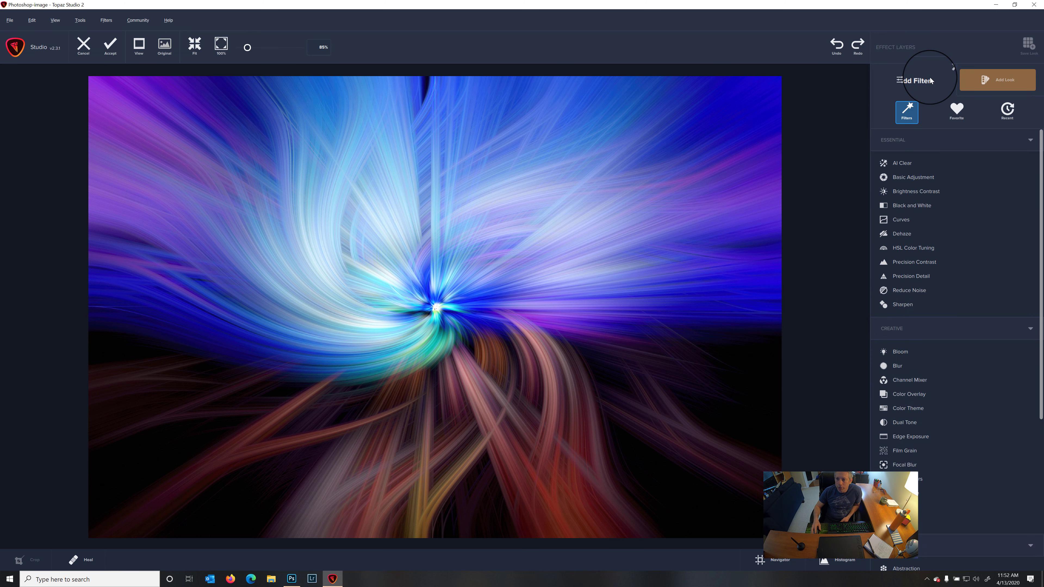
left_click(902, 163)
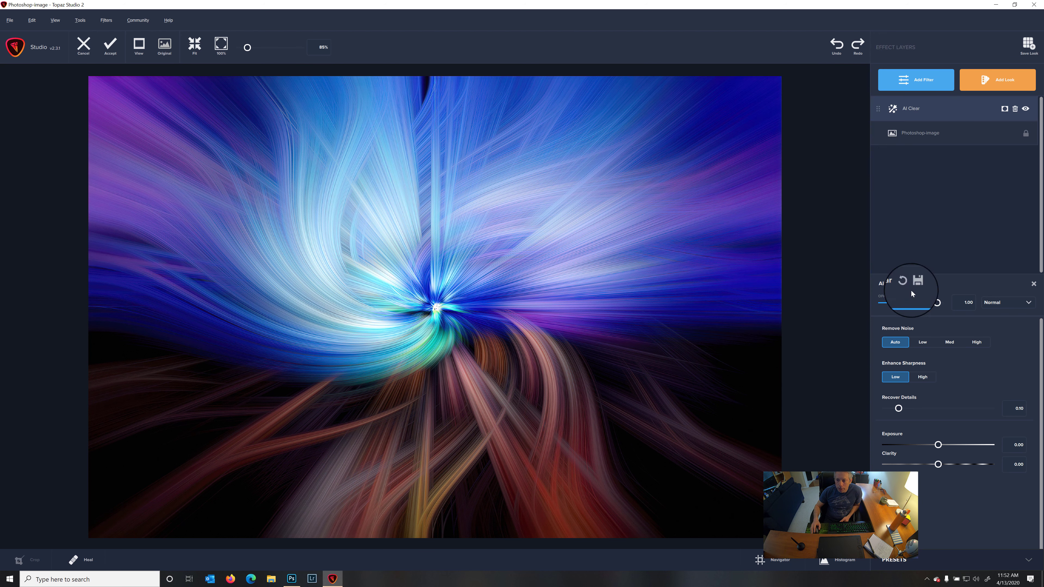
left_click_drag(939, 465, 961, 467)
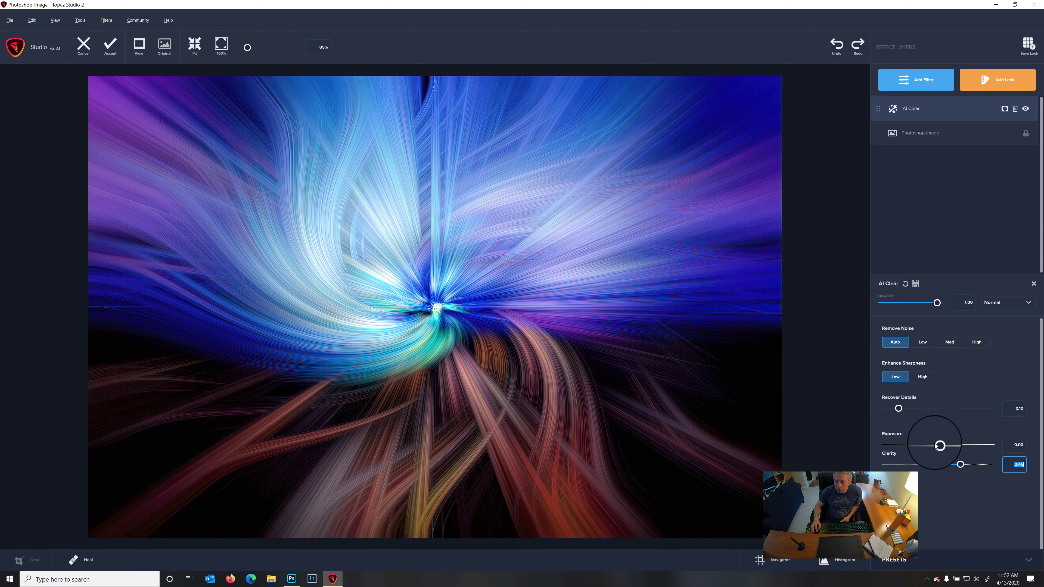
left_click_drag(936, 303, 916, 303)
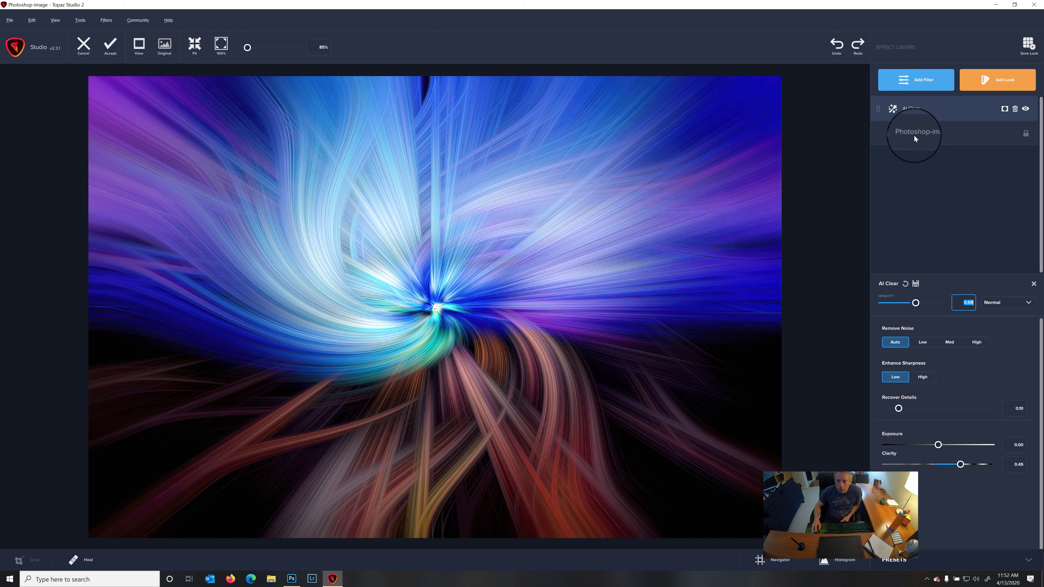
left_click(915, 86)
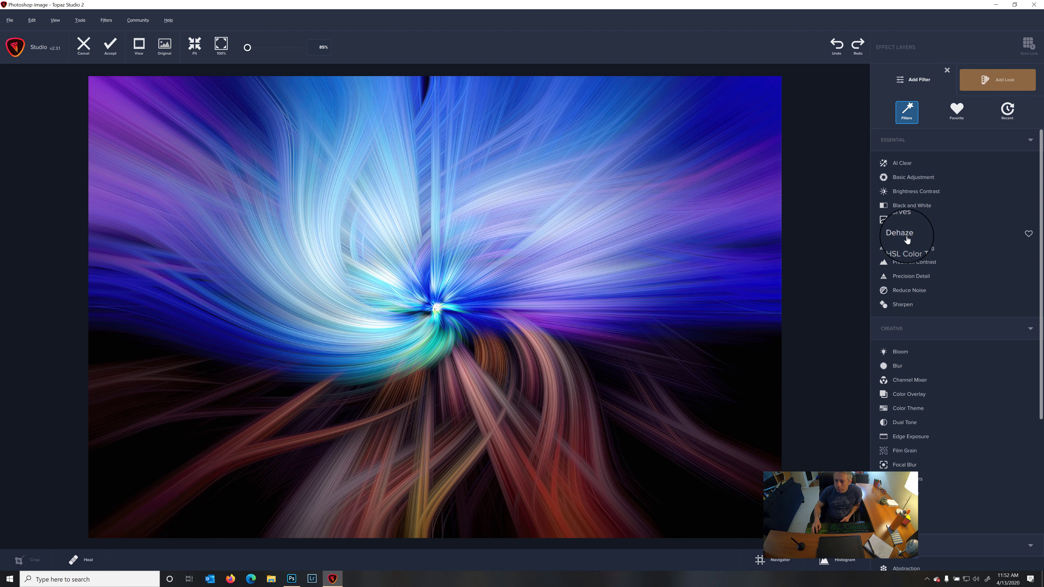
Add Precision Contrast with Micro 0.35, Low 0.13 and Medium 0.27
left_click(915, 262)
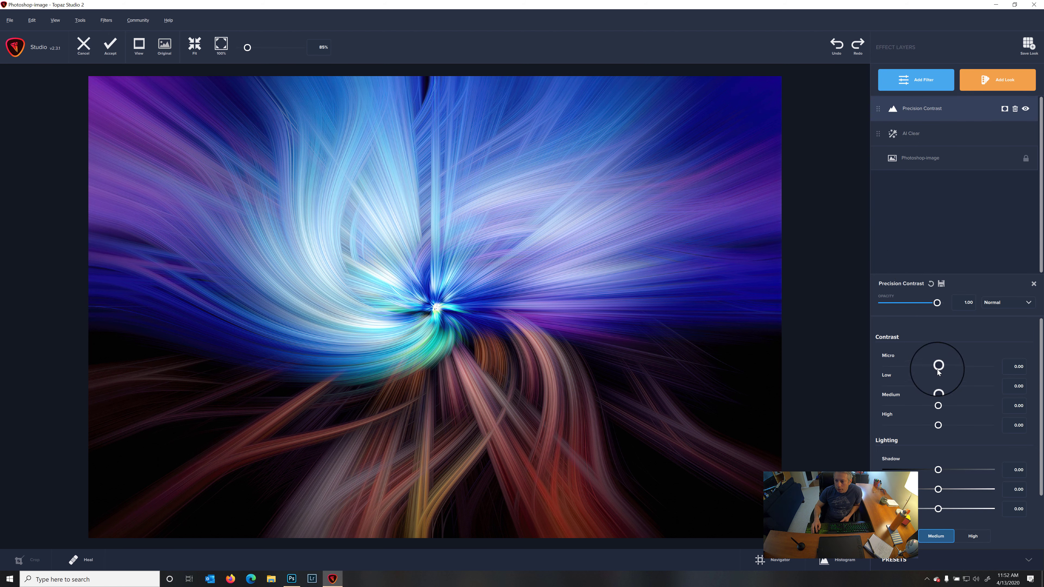
left_click_drag(937, 368, 955, 367)
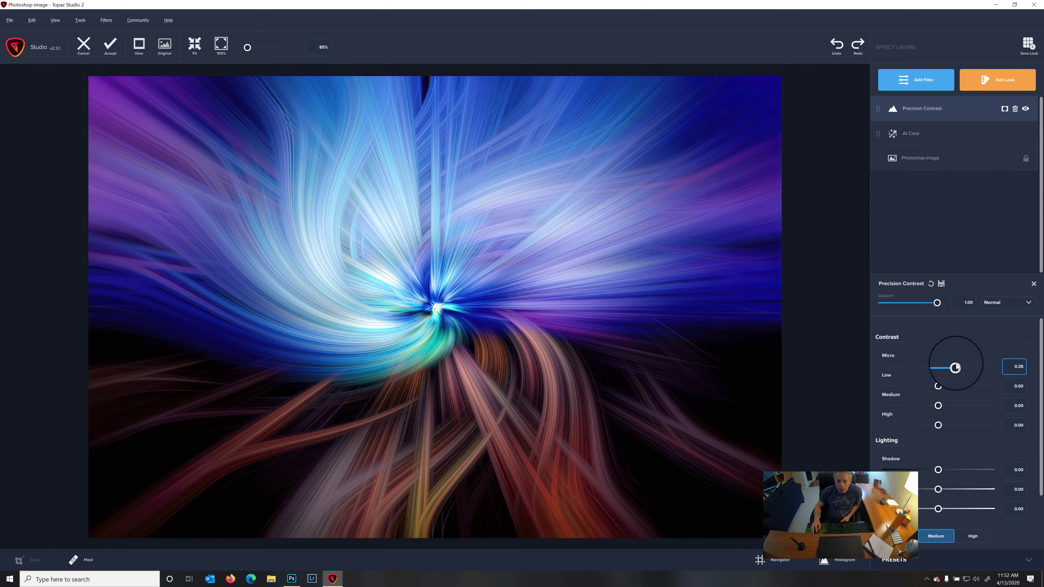
left_click(938, 387)
left_click_drag(939, 386, 967, 426)
left_click(940, 406)
left_click(938, 426)
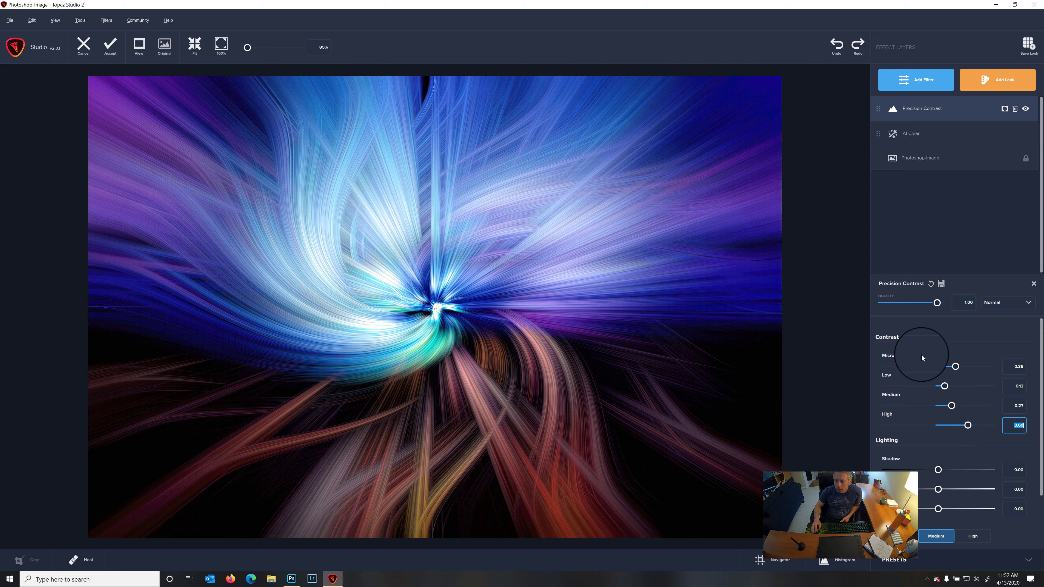
Add Precision Detail with Overall Small Detail 0.24 and its Boost 0.27
left_click(919, 83)
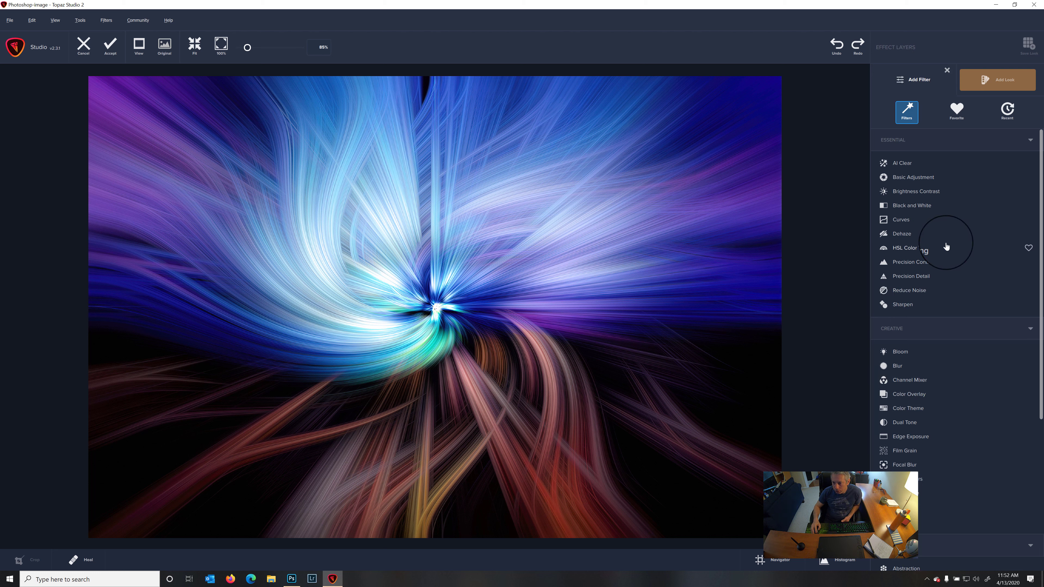
left_click(914, 277)
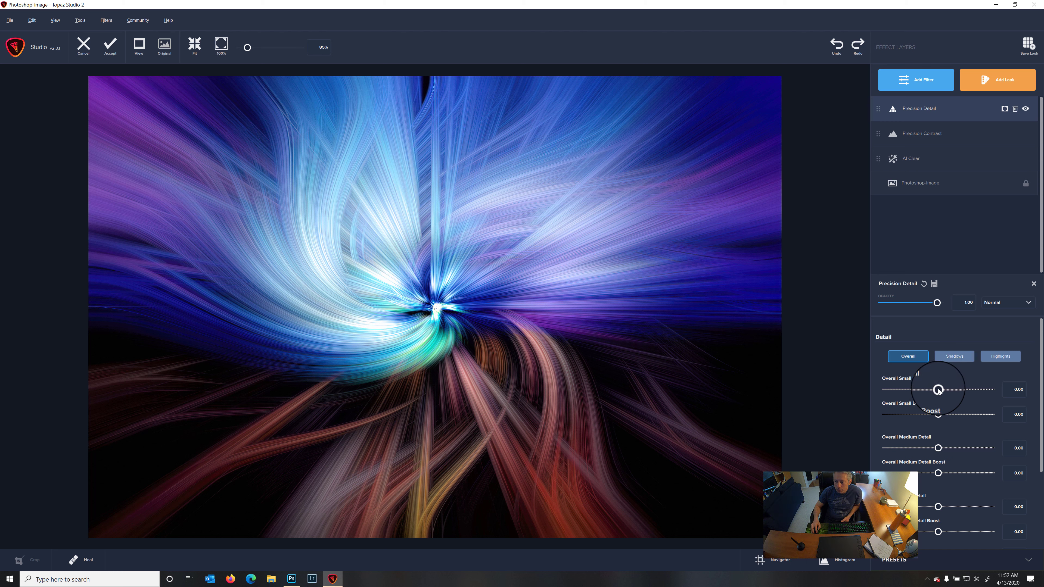
left_click_drag(938, 390, 949, 388)
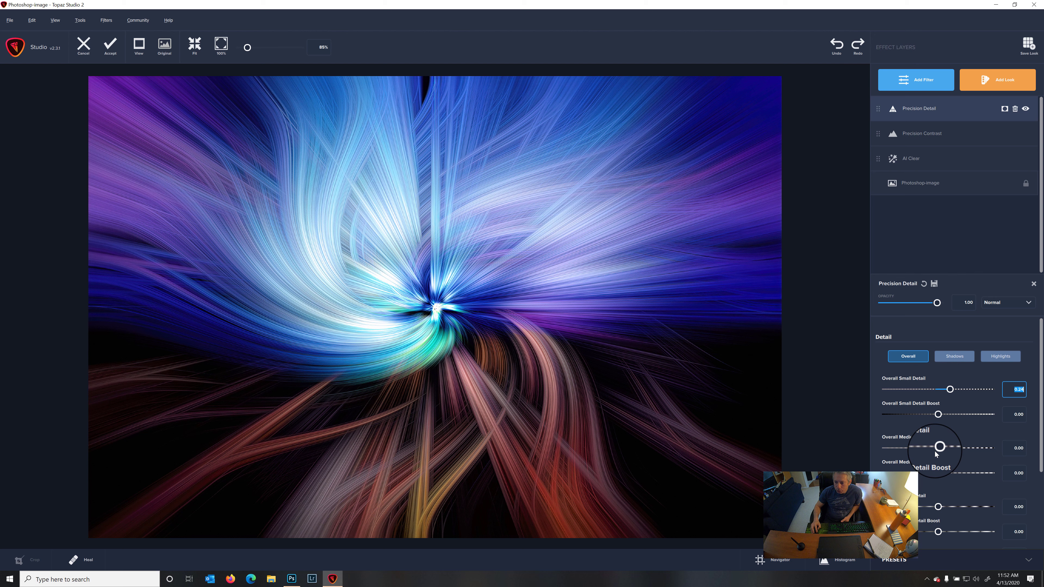
left_click_drag(942, 418, 952, 419)
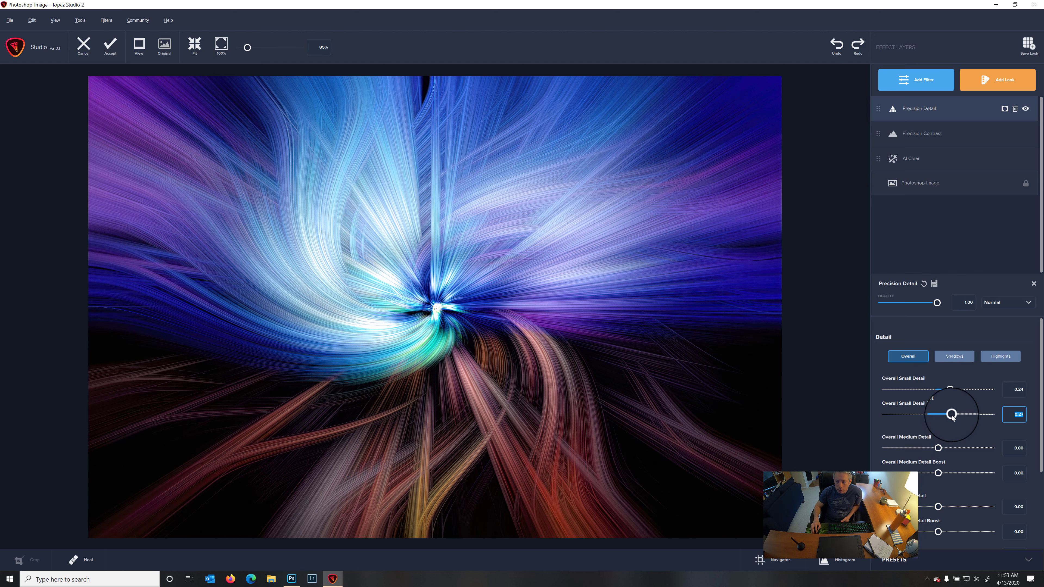
Add a Sharpen layer at Strength 0.12, opacity 0.84, and accept back into Photoshop
left_click(915, 81)
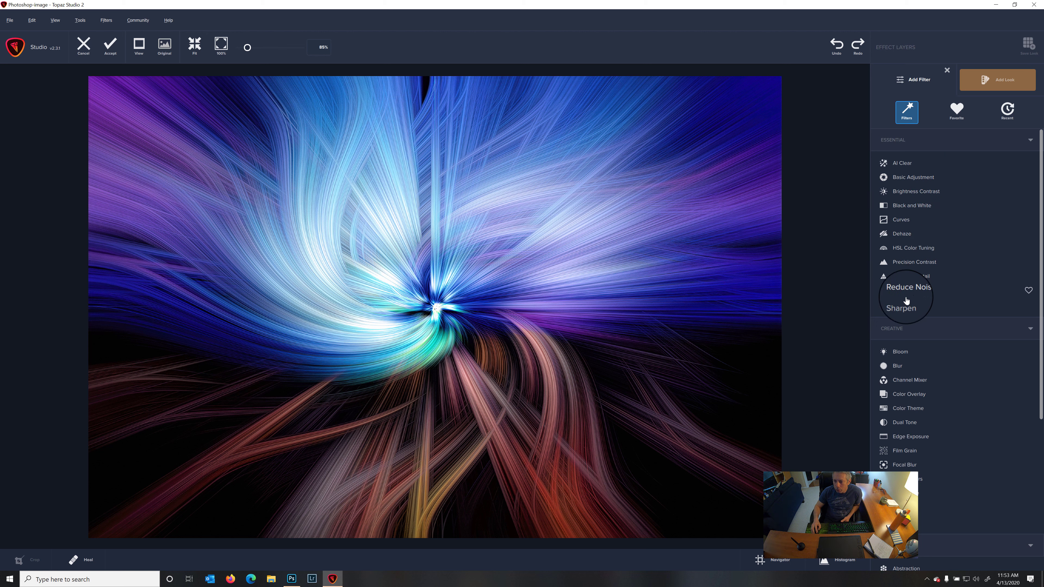
left_click(900, 304)
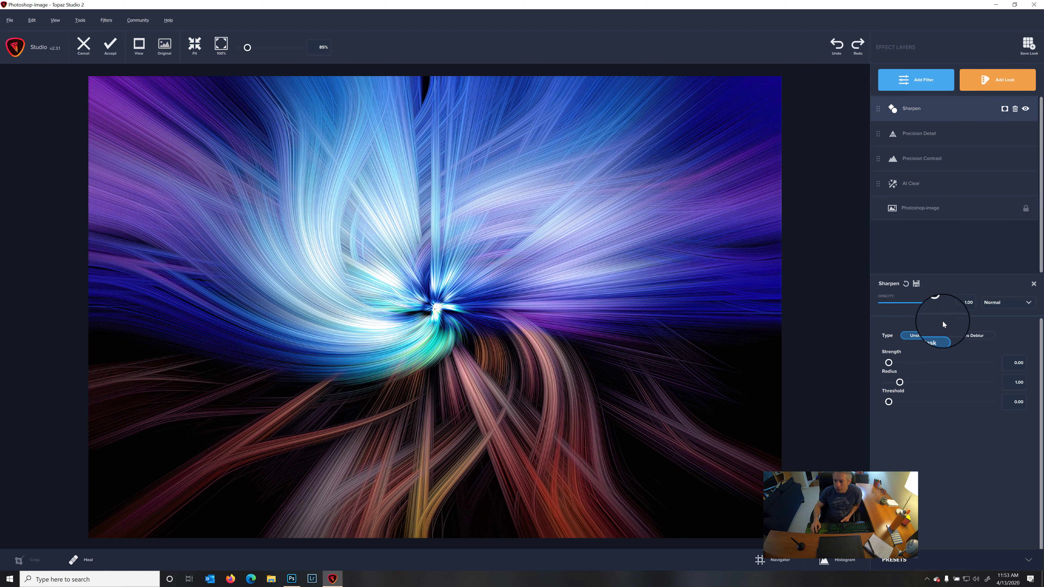
left_click_drag(888, 362, 901, 363)
left_click_drag(937, 302, 921, 303)
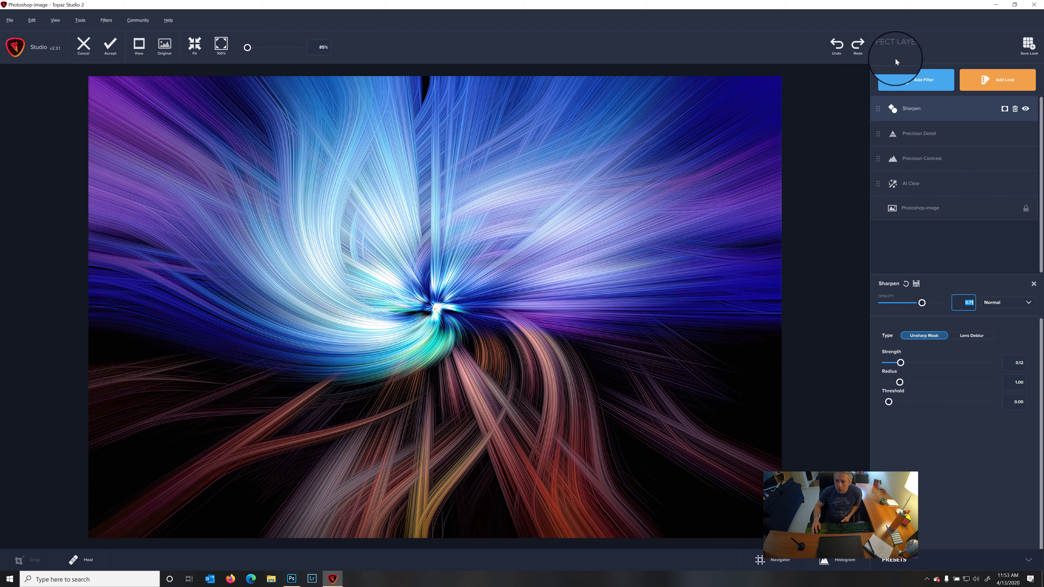
left_click(110, 49)
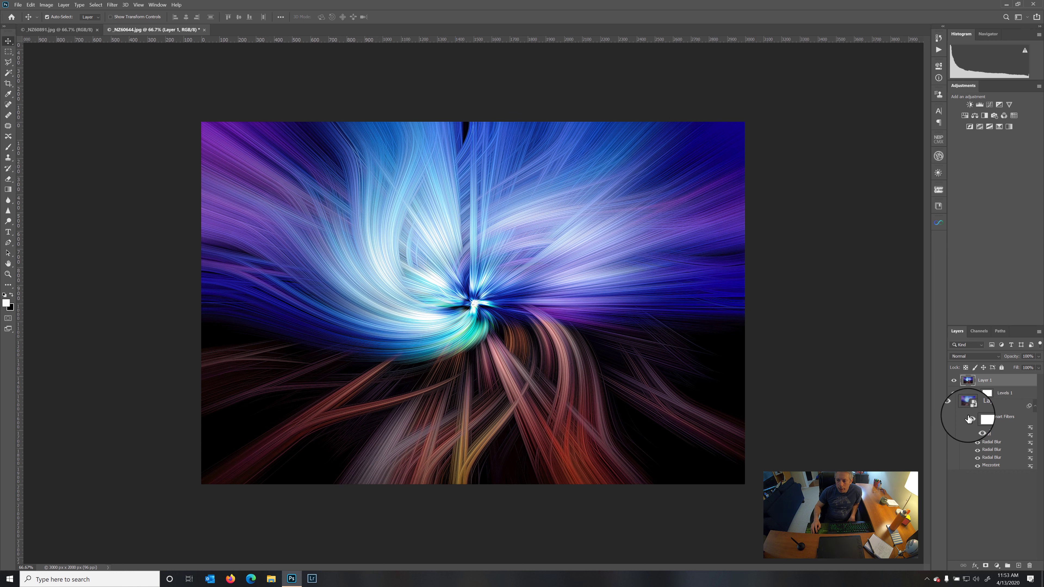
Toggle Layer 1's visibility to compare the sharpened twirl against the Layer 0 twirl
left_click(953, 393)
left_click(962, 405)
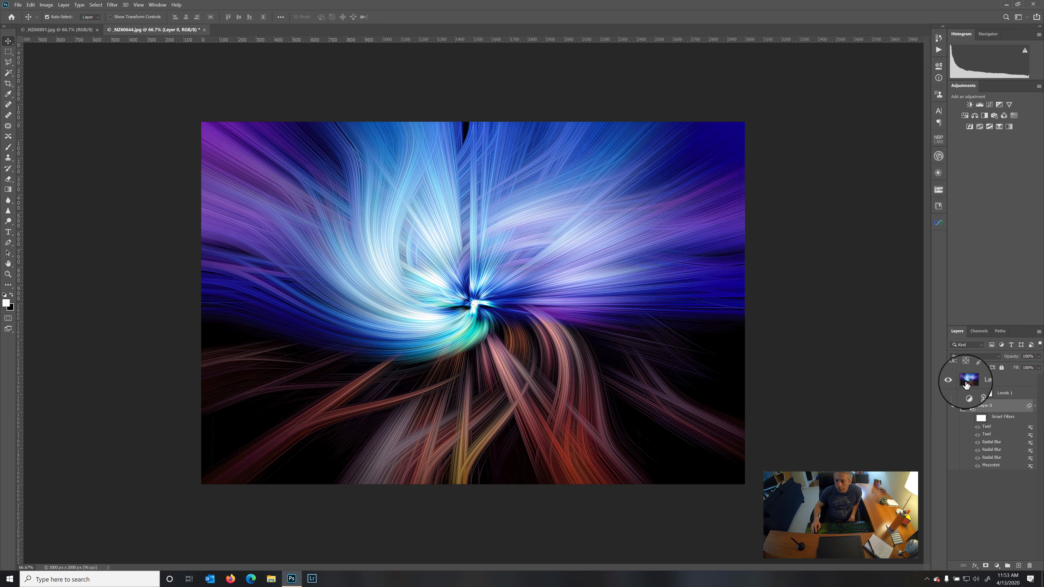
left_click(953, 380)
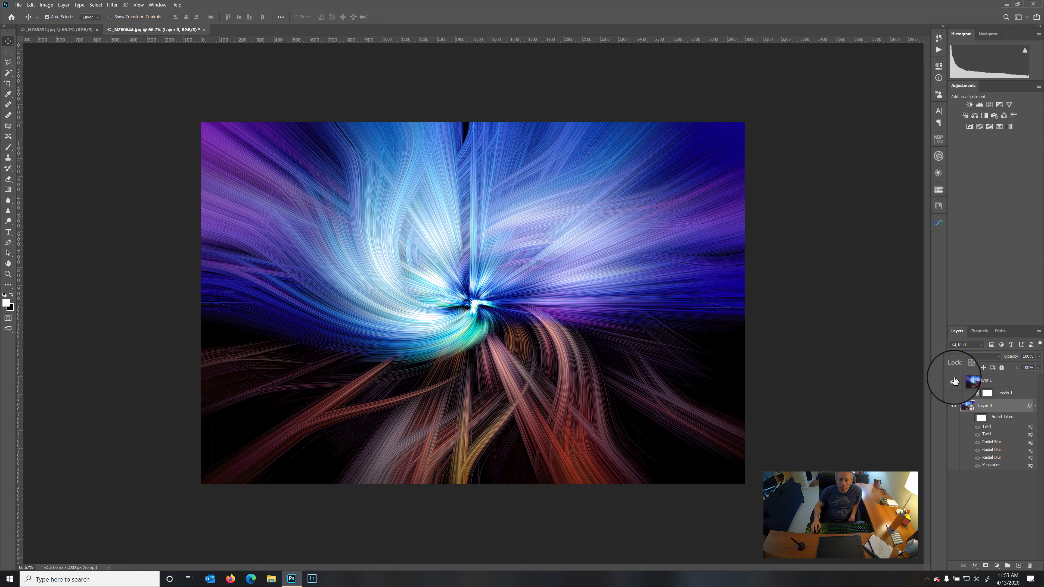
left_click(1002, 381)
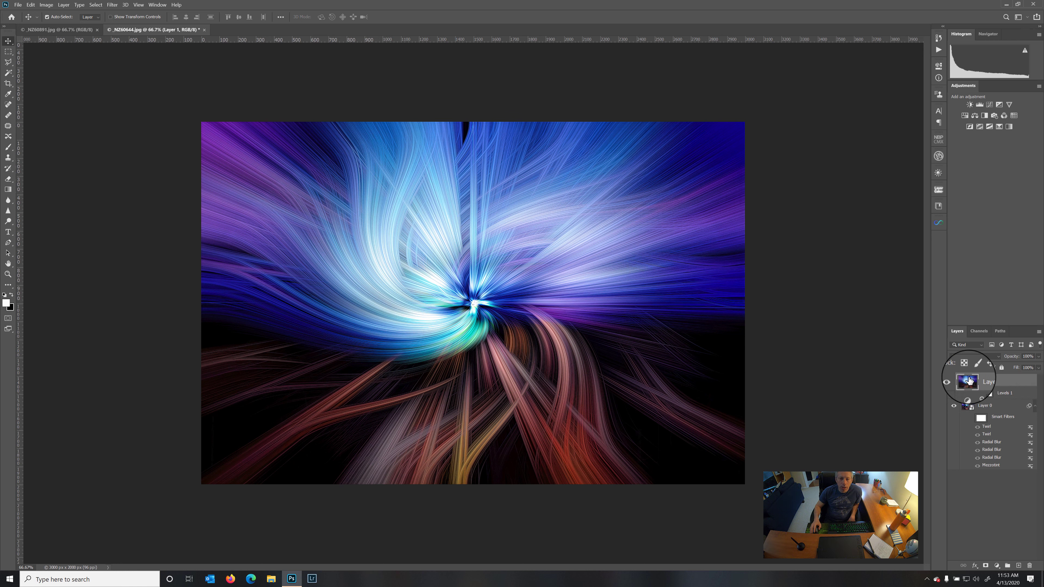
left_click(954, 382)
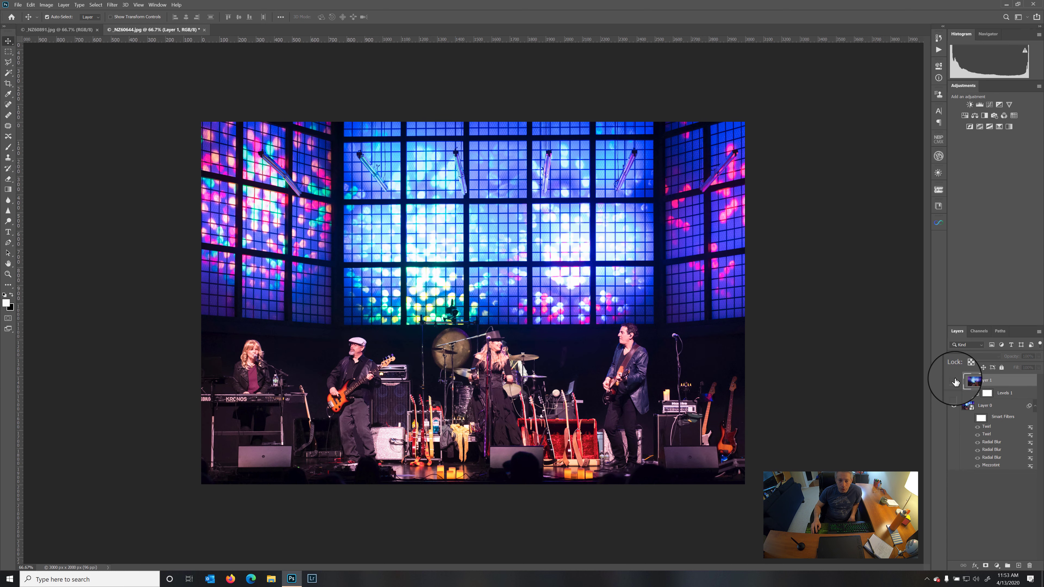
left_click(953, 381)
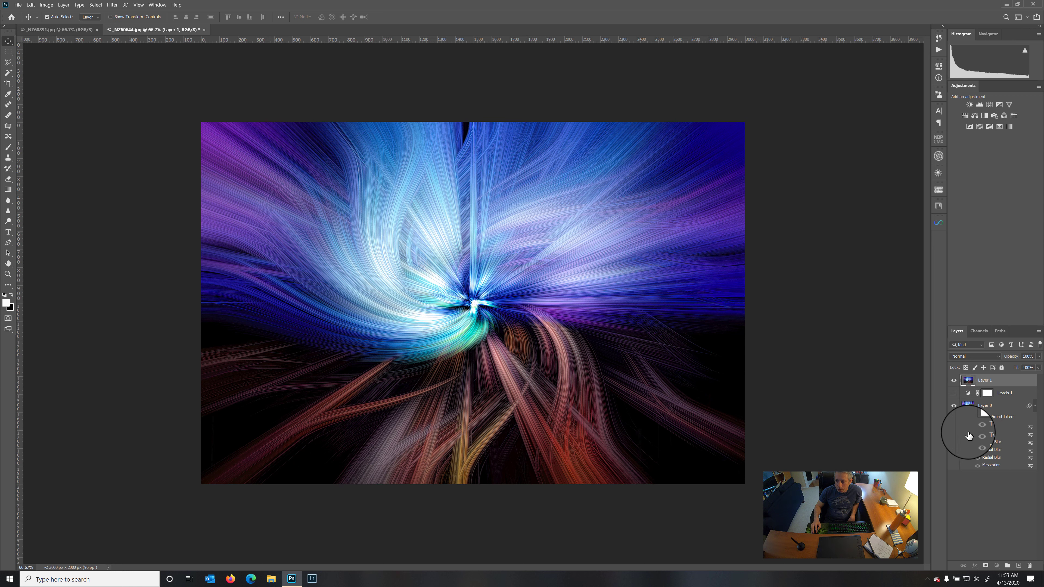
left_click(970, 419)
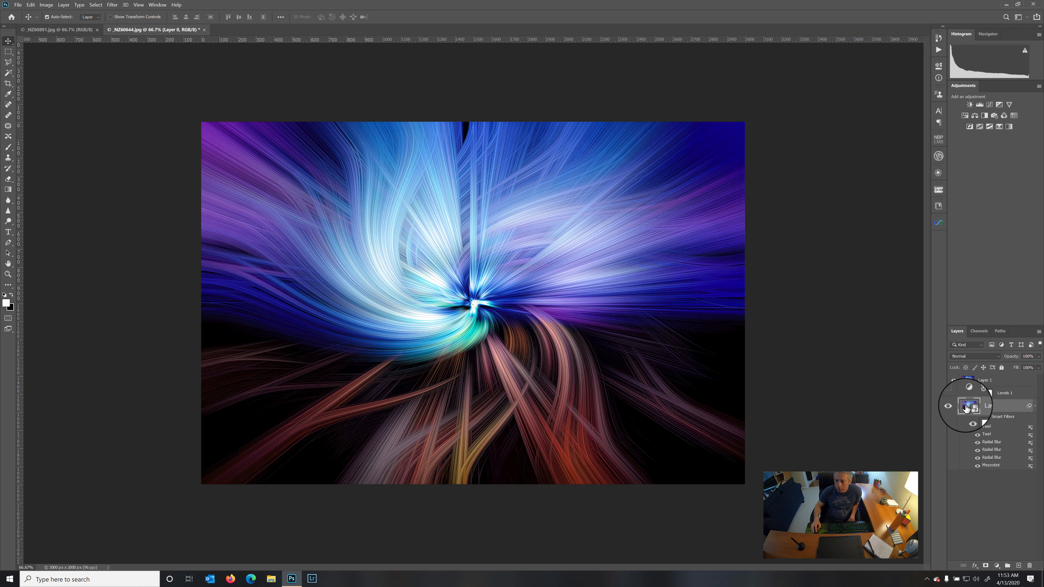
left_click(953, 381)
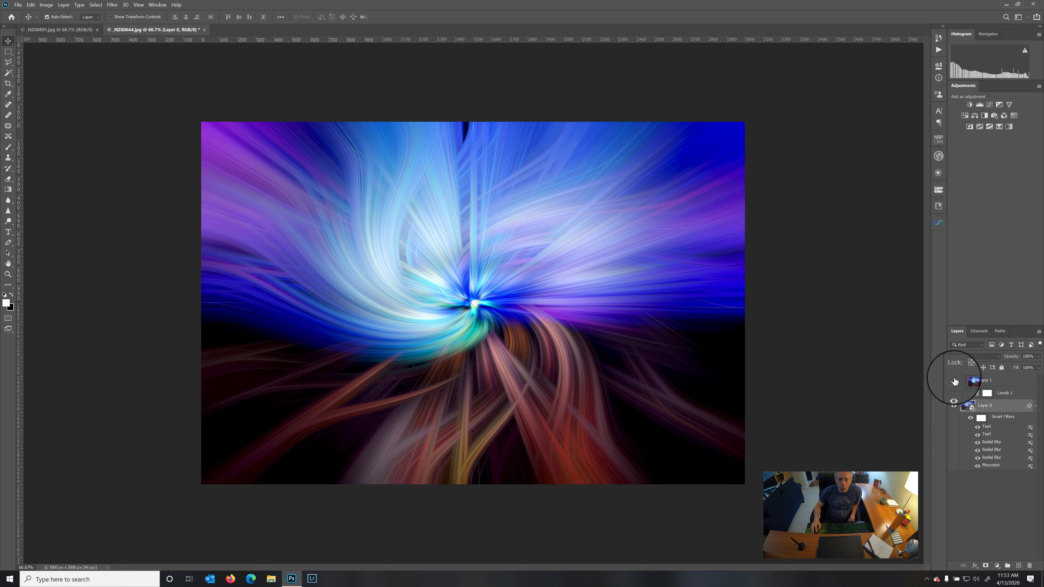
left_click(954, 381)
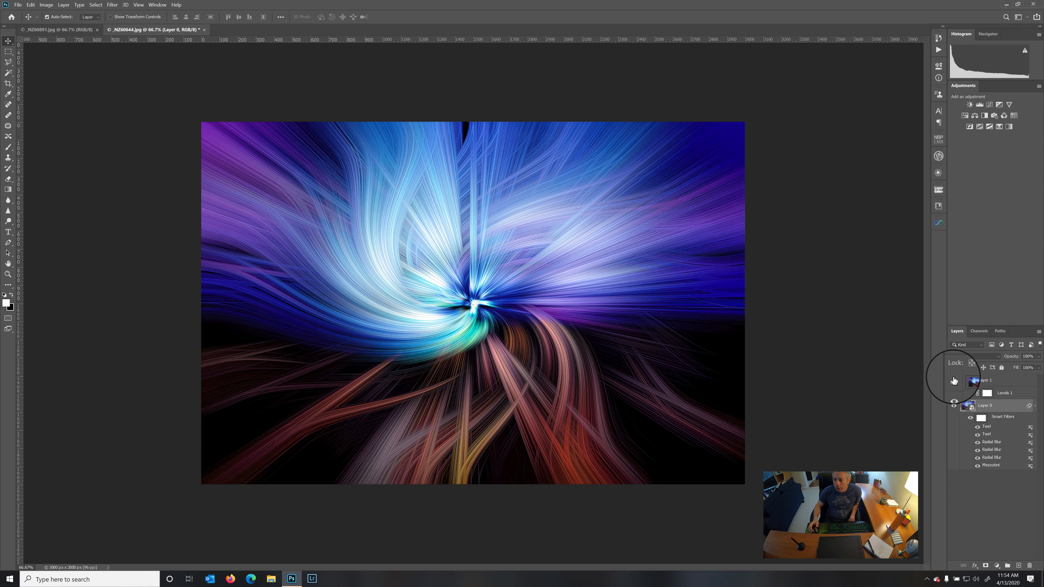
left_click(954, 380)
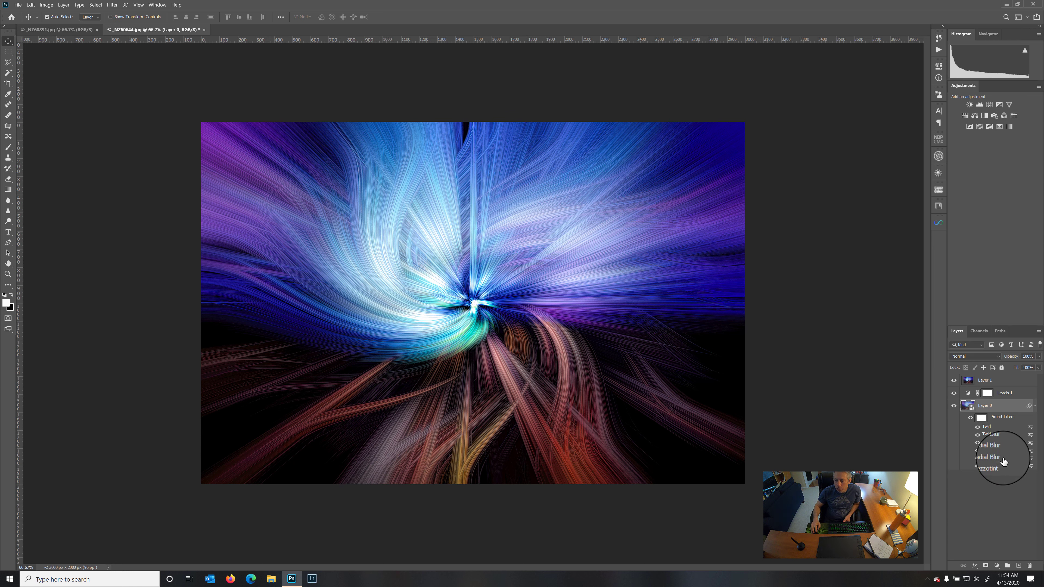
left_click(954, 381)
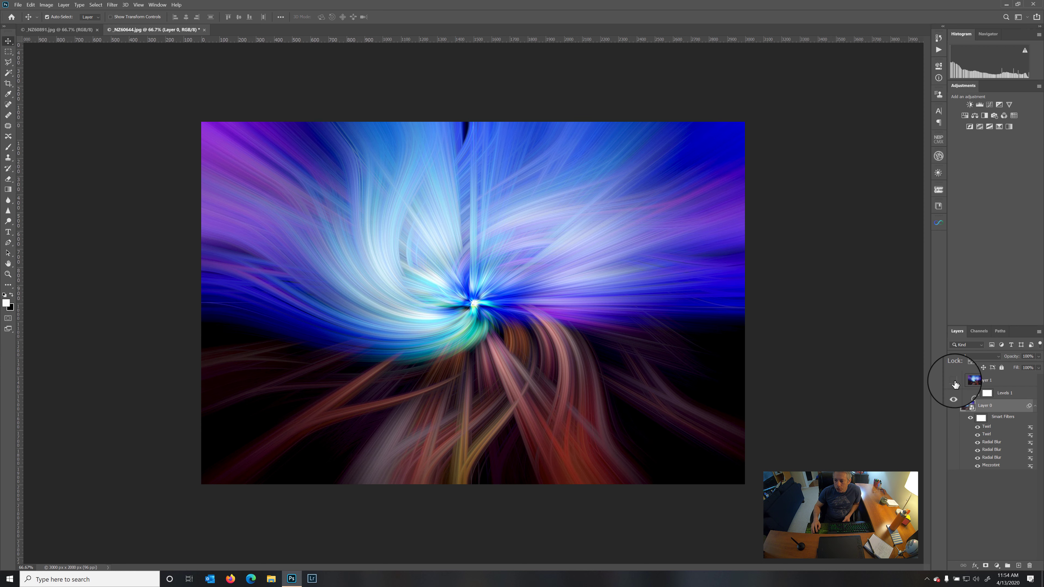
double_click(990, 466)
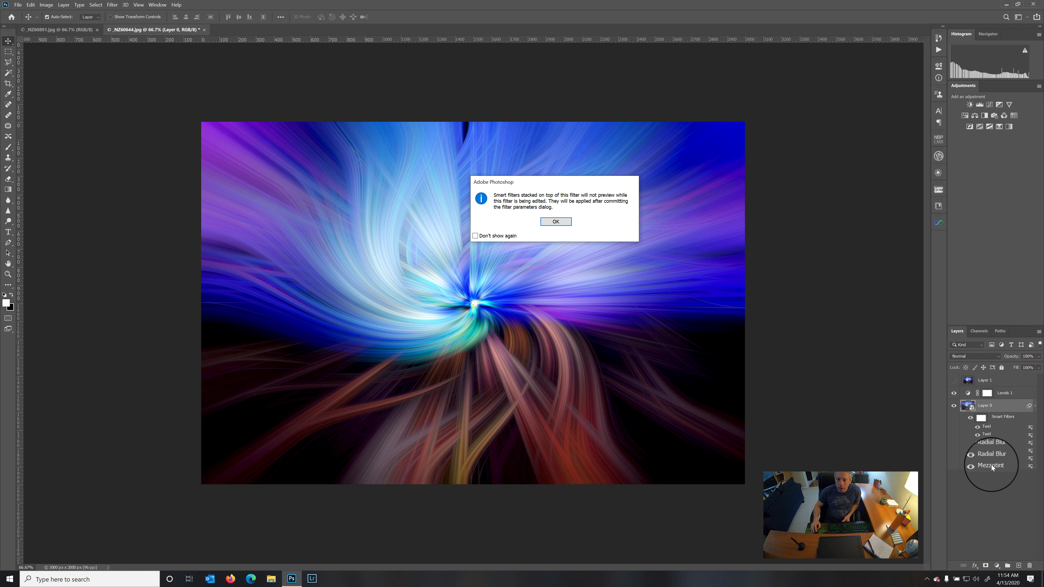
left_click(556, 222)
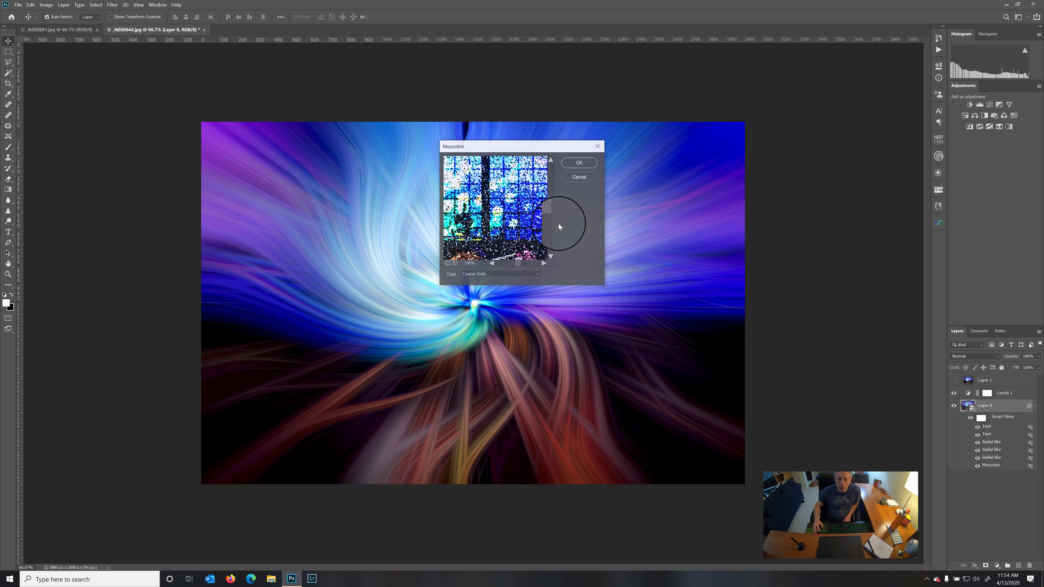
left_click(540, 274)
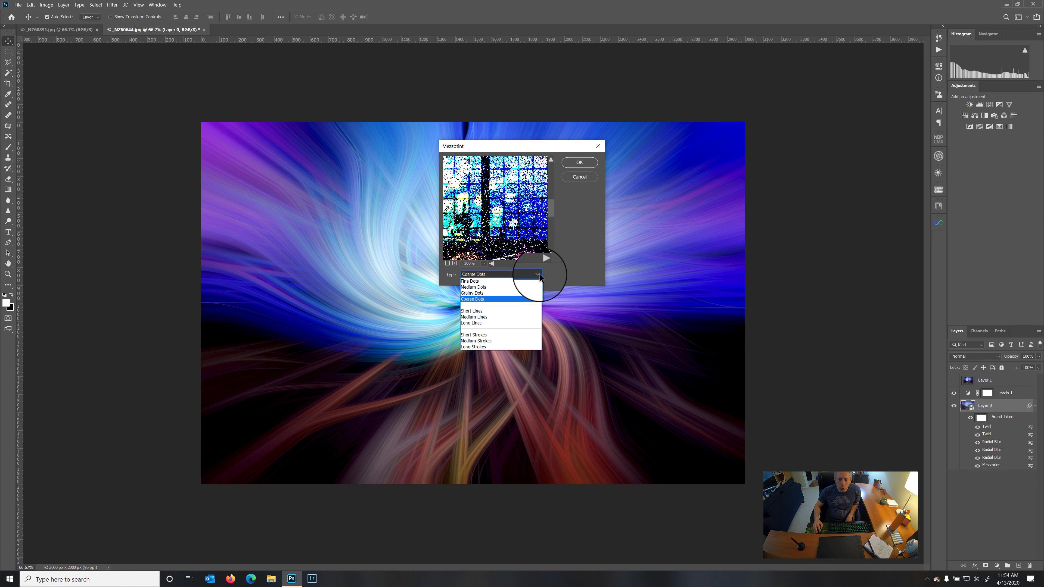
left_click(497, 311)
left_click(581, 158)
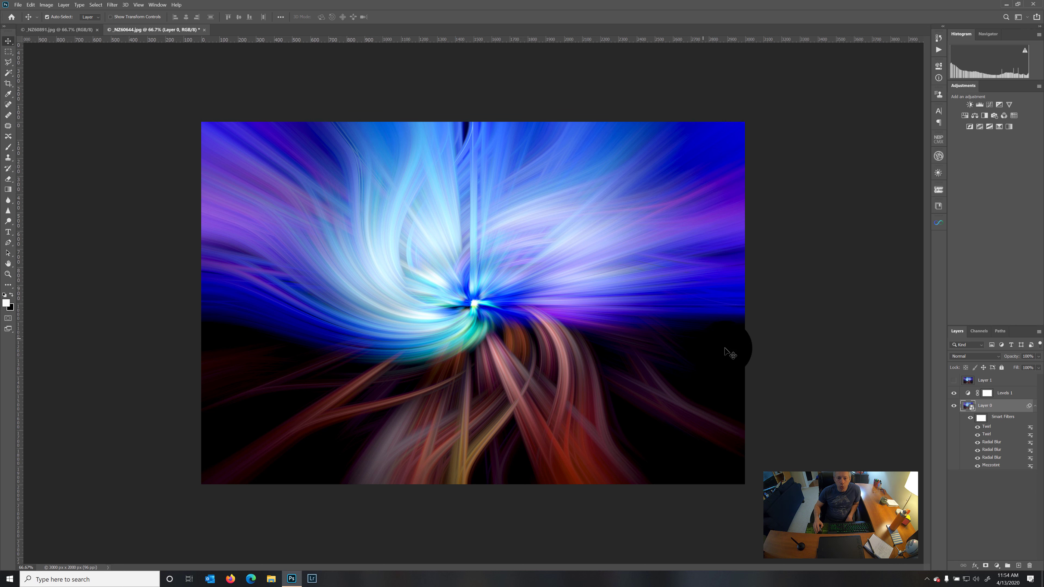
double_click(985, 465)
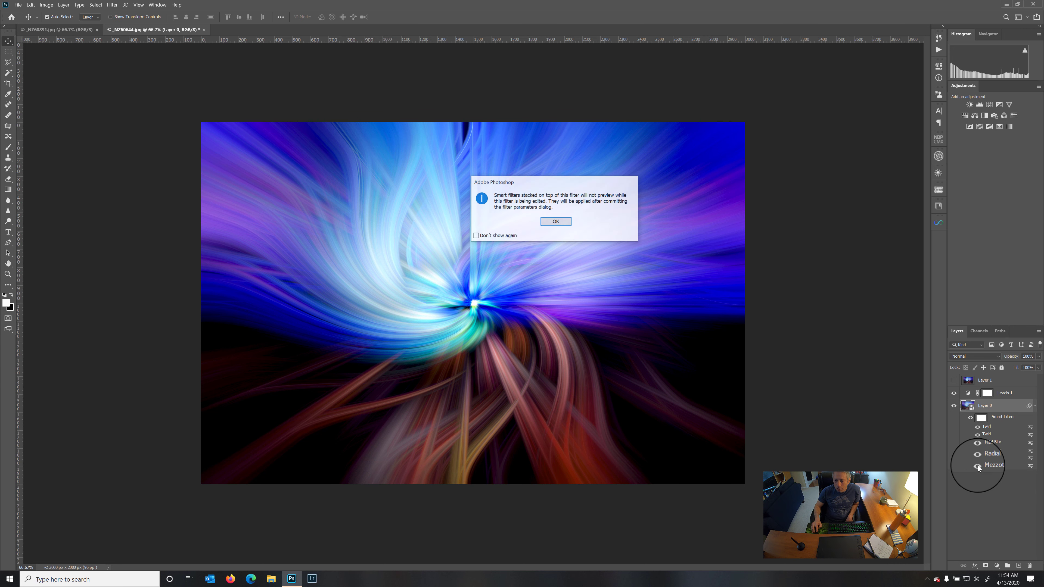
left_click(555, 222)
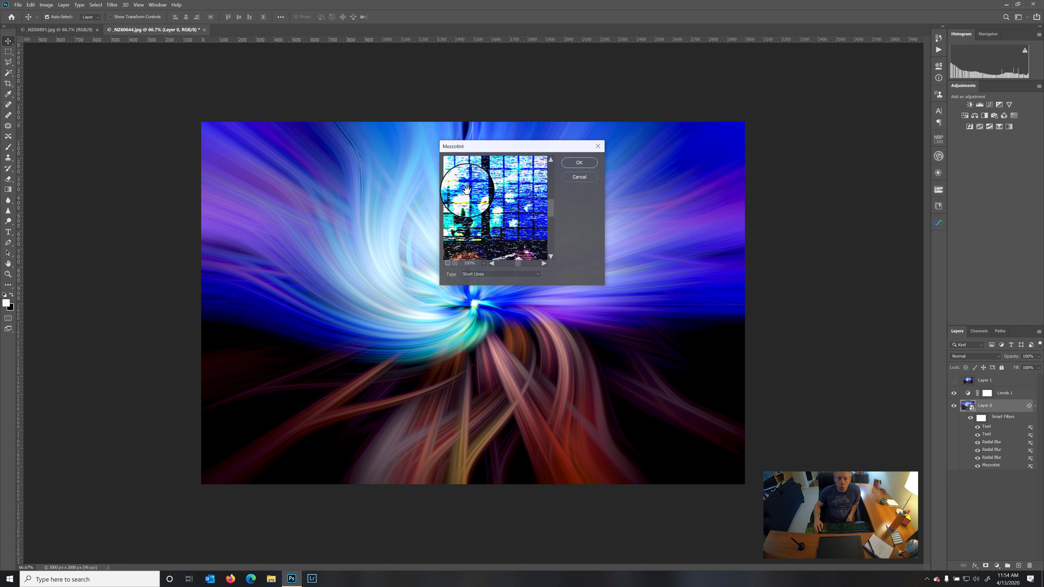
left_click(537, 274)
left_click(513, 295)
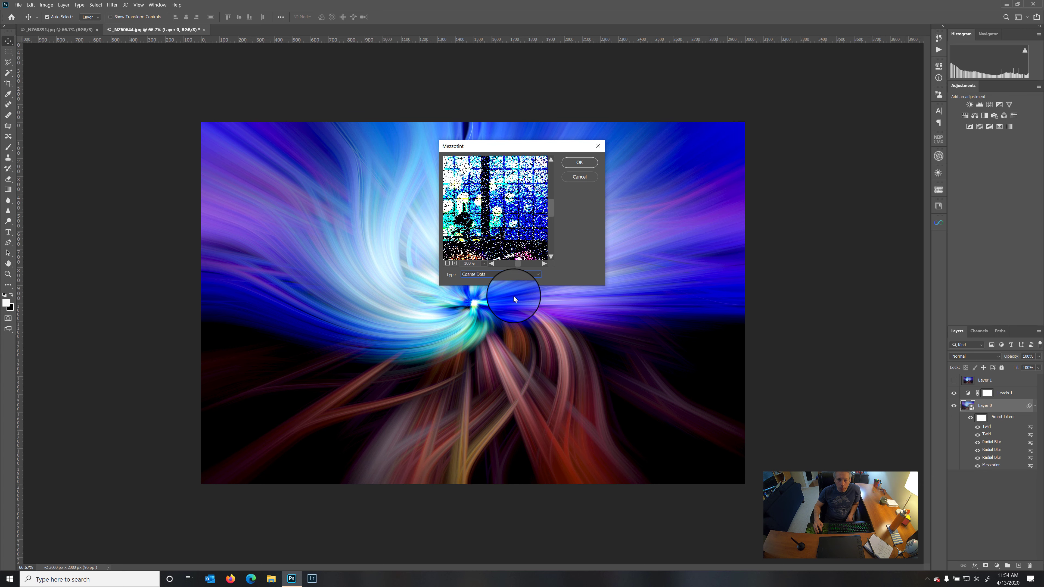
left_click(579, 162)
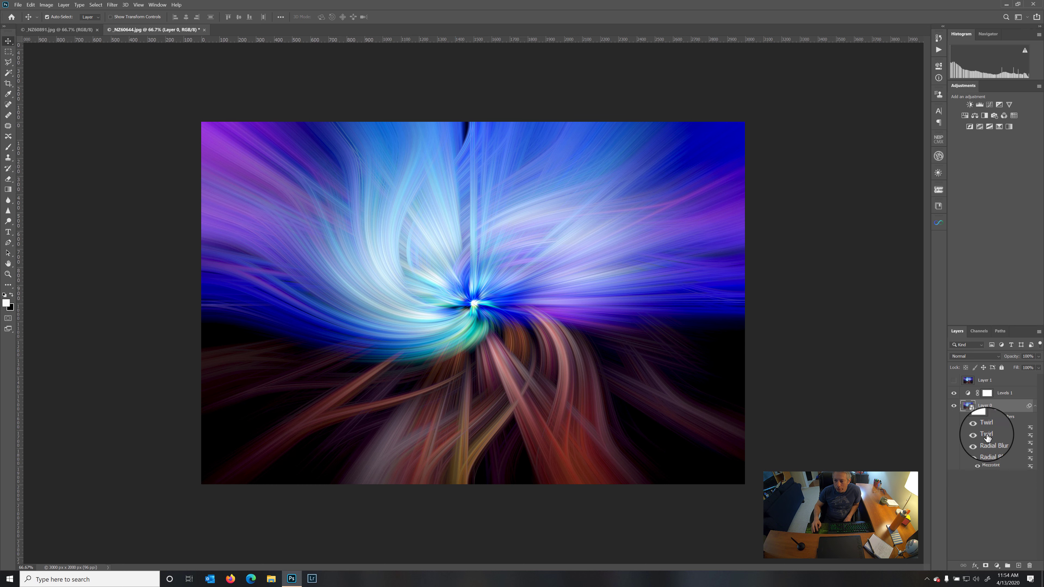
Try Darken and Screen as blend modes for the Twirl smart filter
double_click(1030, 435)
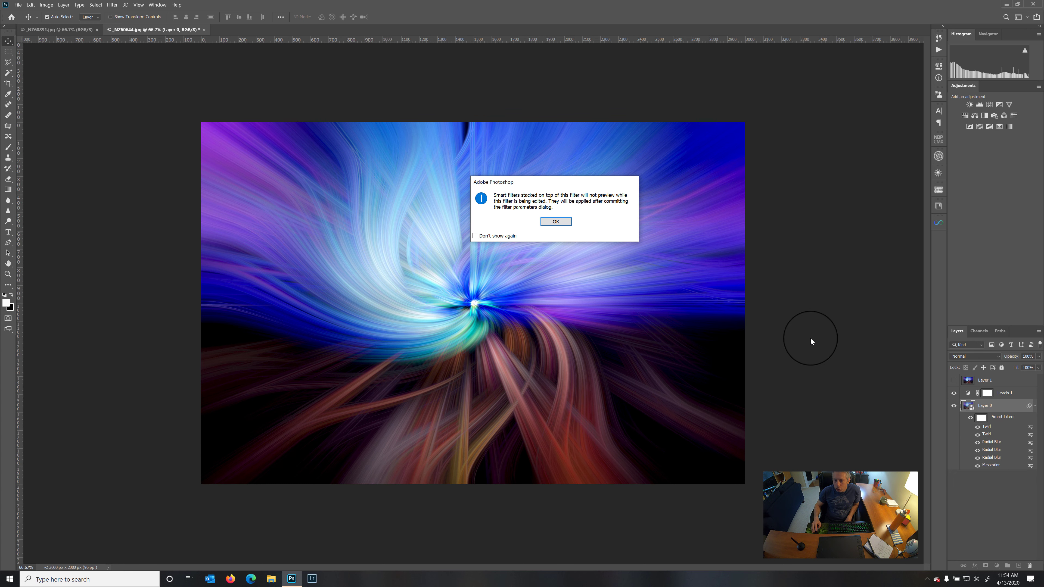
left_click(555, 222)
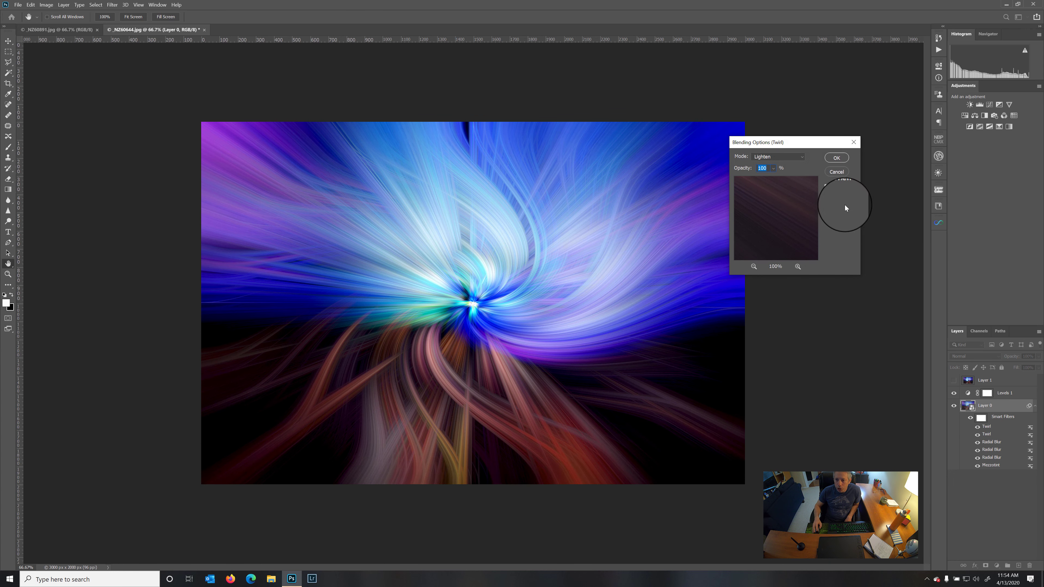
left_click(802, 156)
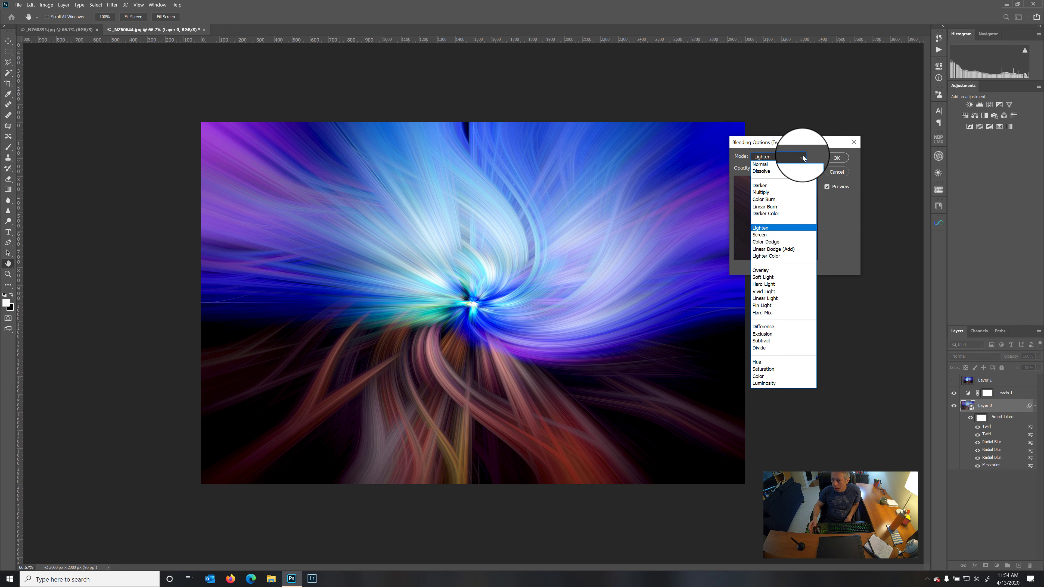
left_click(781, 187)
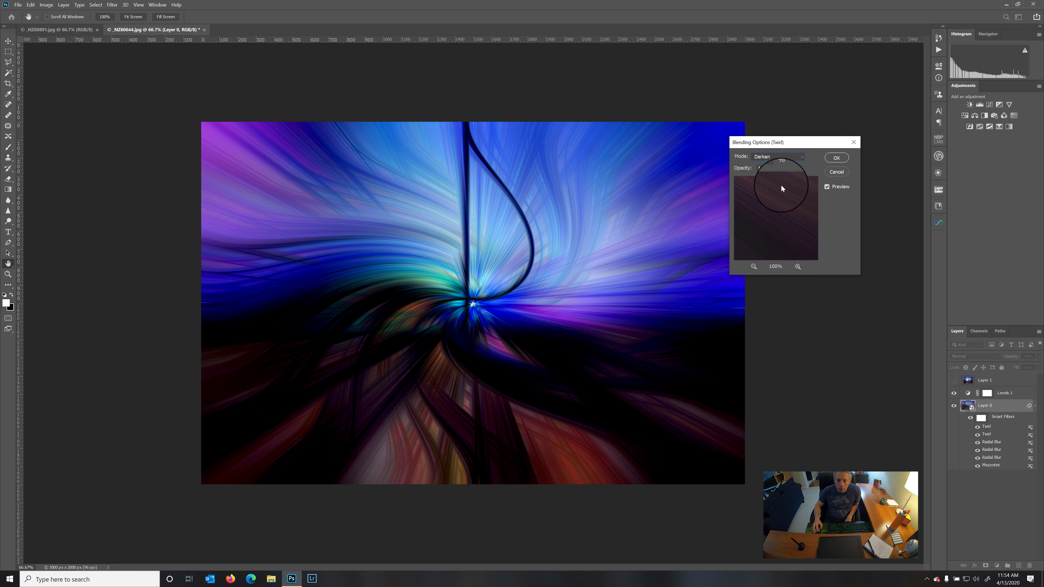
left_click(807, 156)
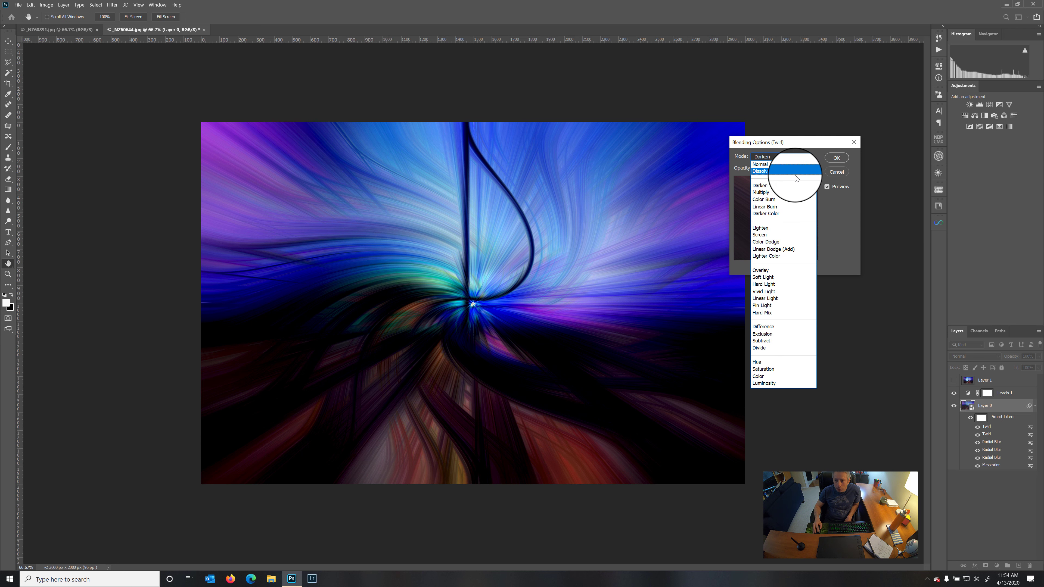
left_click(788, 235)
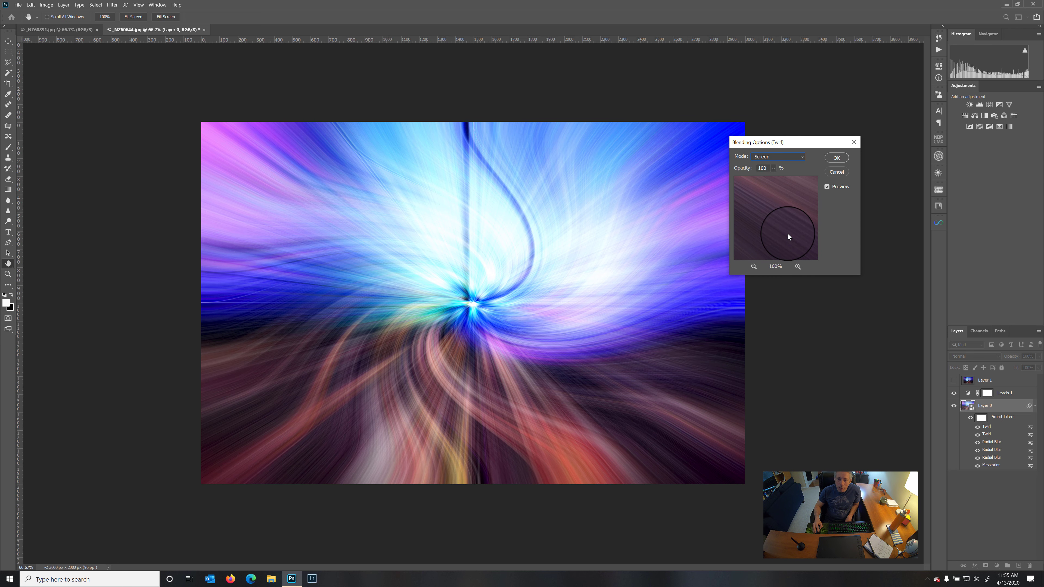
After trying Color Dodge and Overlay, blend the Twirl in Lighten mode and show Layer 1
left_click(801, 157)
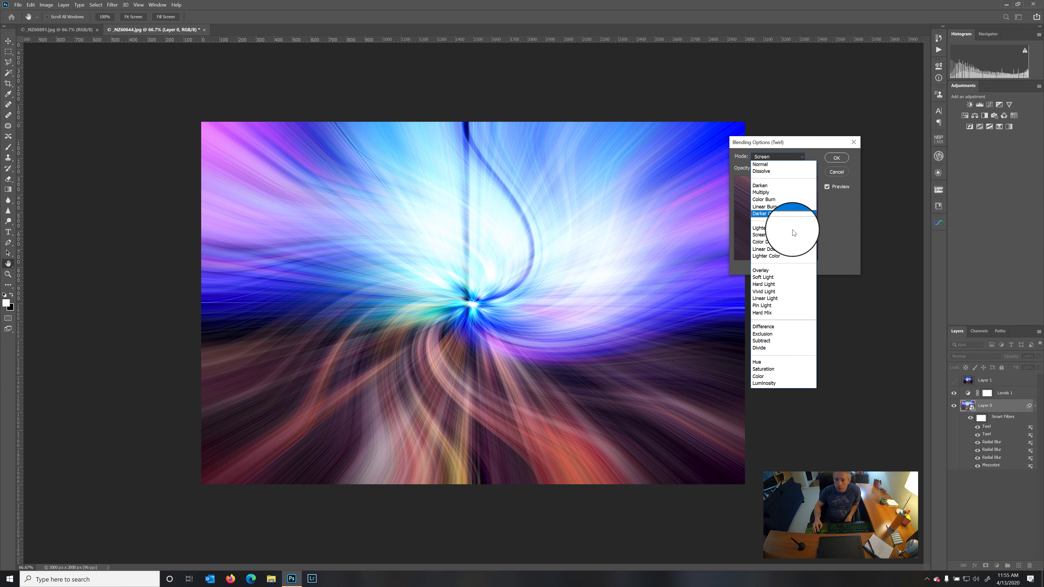
left_click(789, 241)
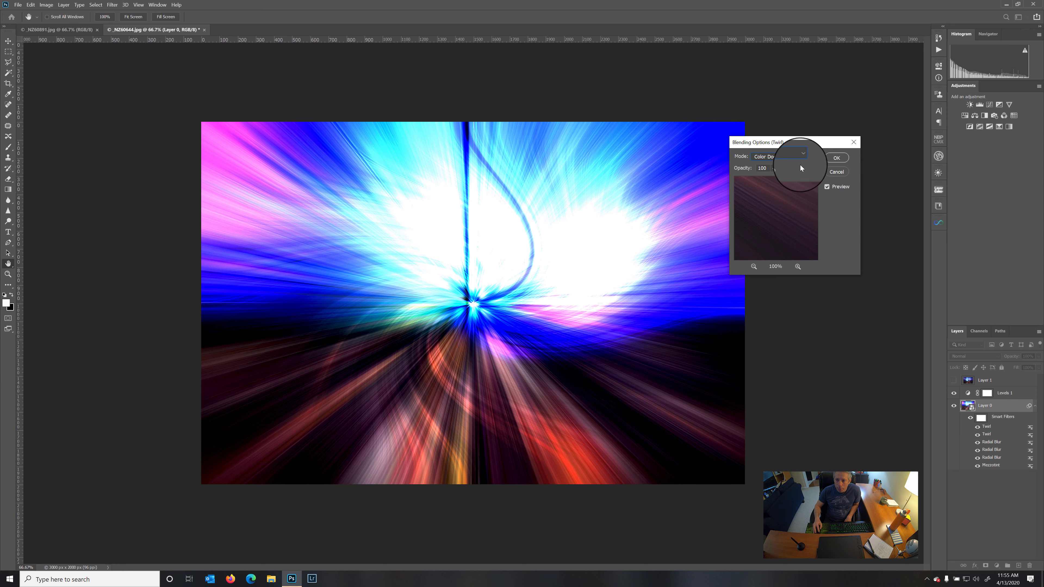
left_click(799, 157)
left_click(768, 272)
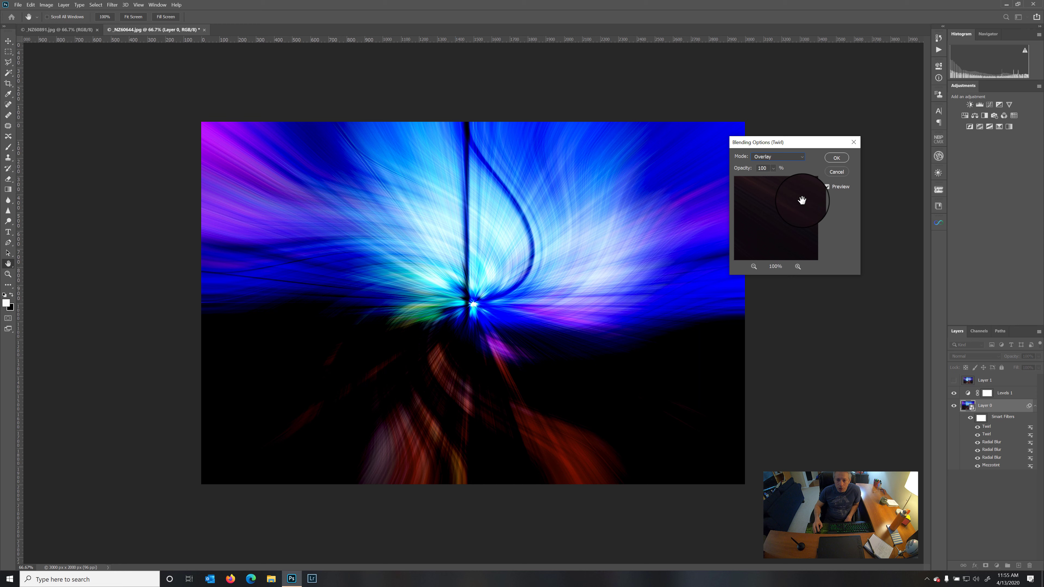
left_click(800, 157)
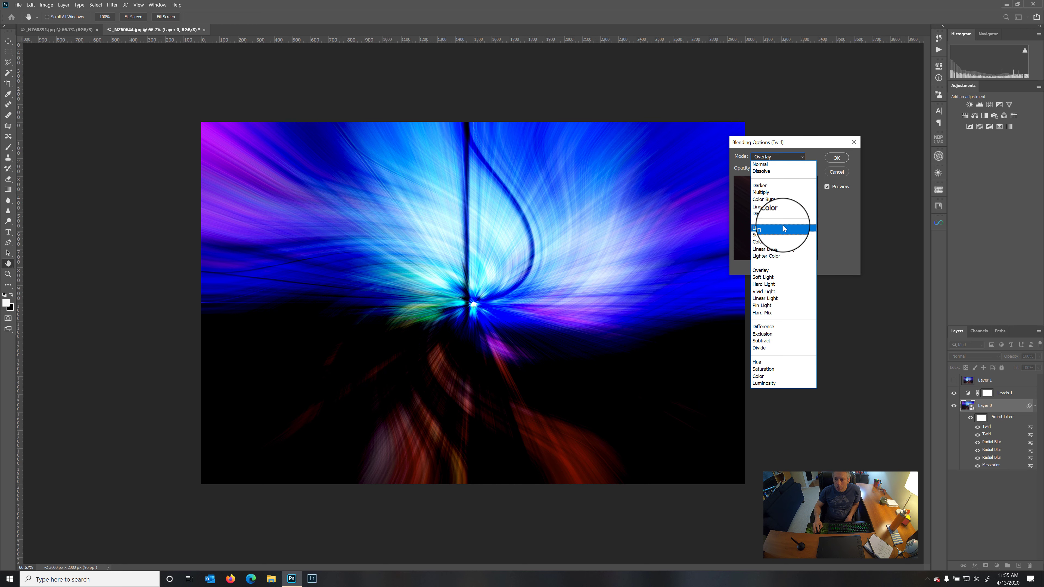
left_click(783, 228)
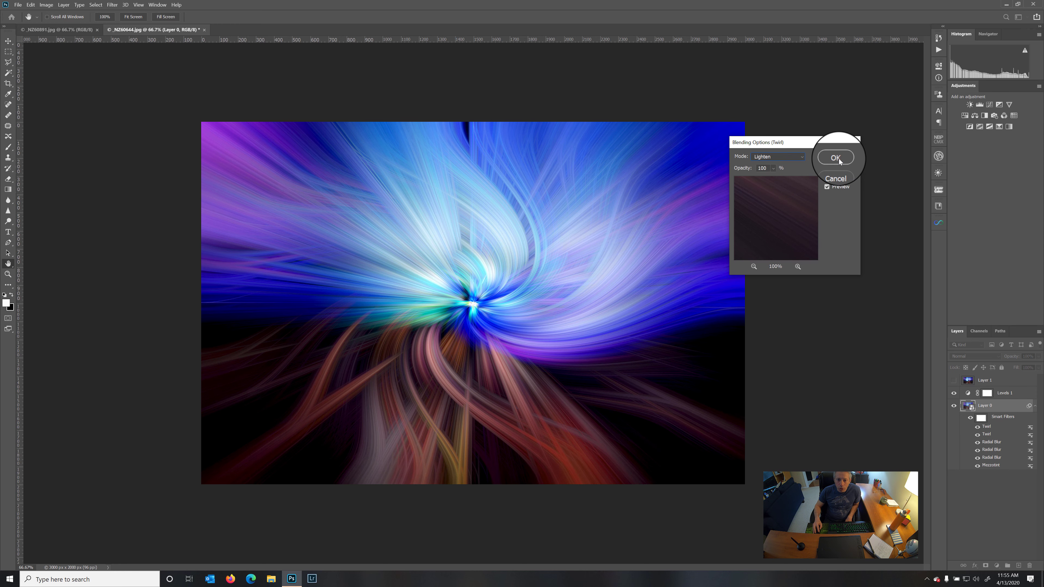
left_click(837, 159)
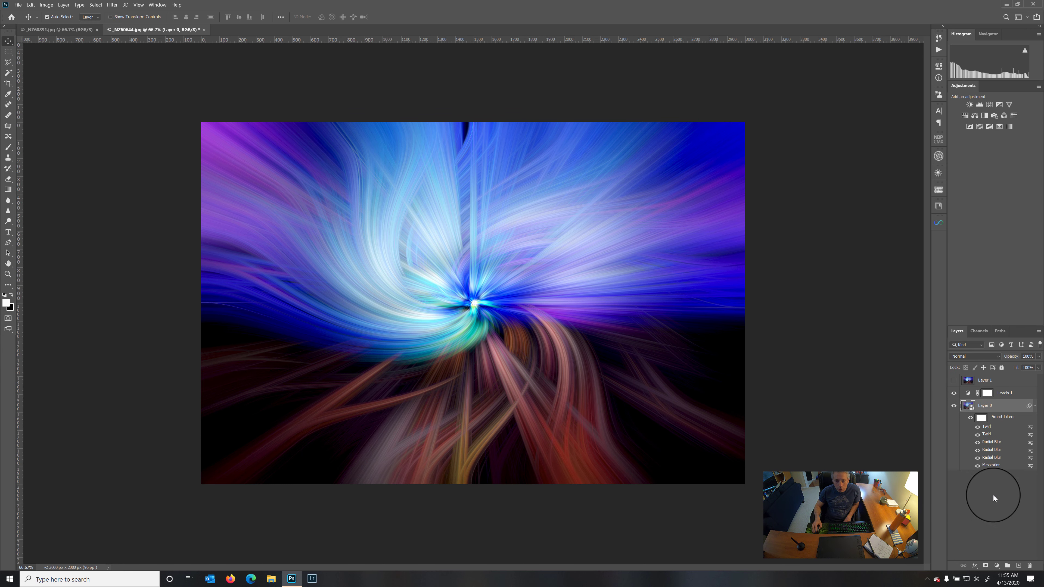
left_click(953, 380)
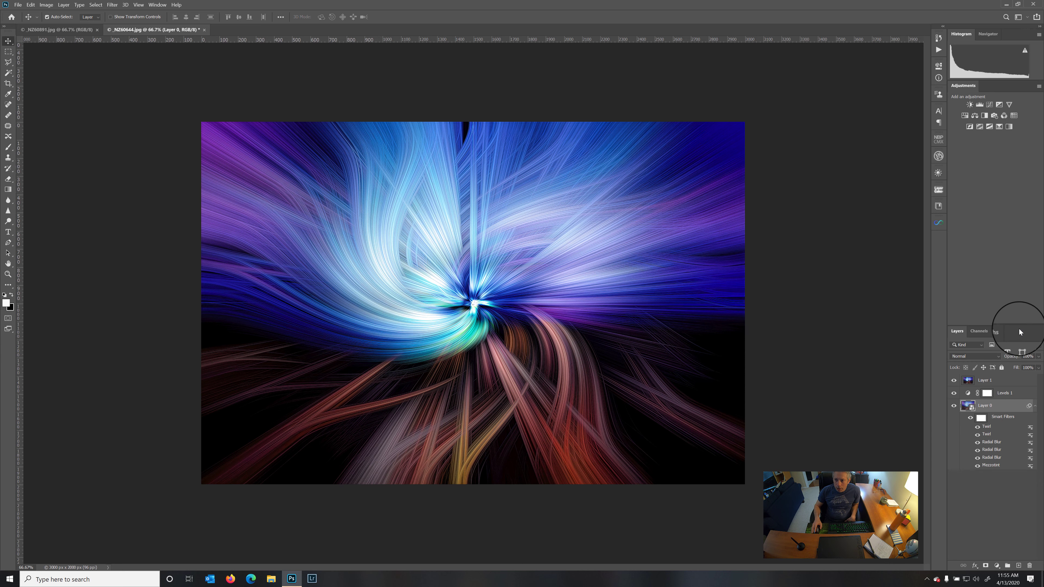
Switch to the _NZ60891.jpg guitarist photo and bring up the Actions panel
left_click(62, 31)
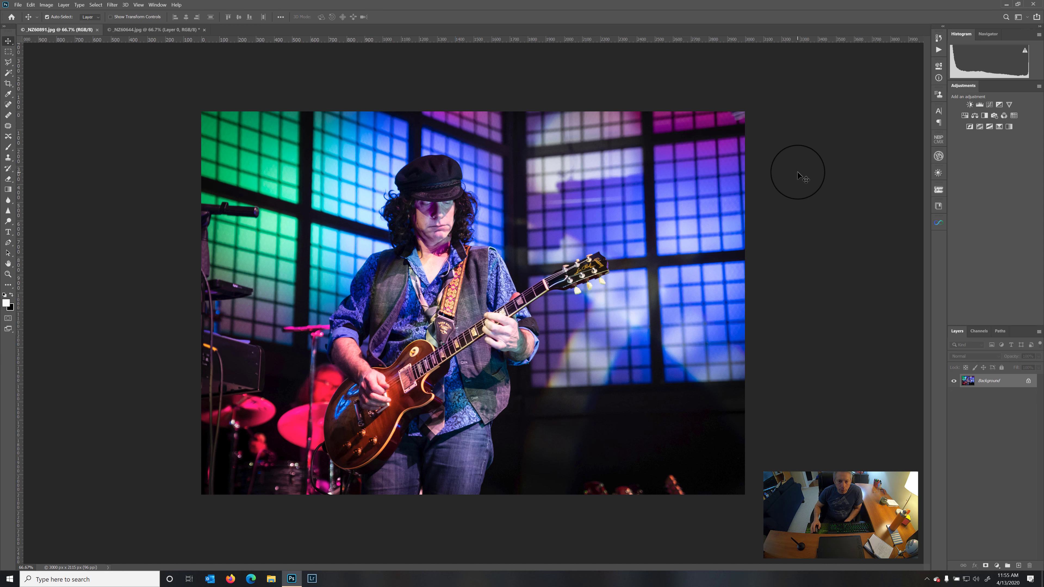
left_click(938, 49)
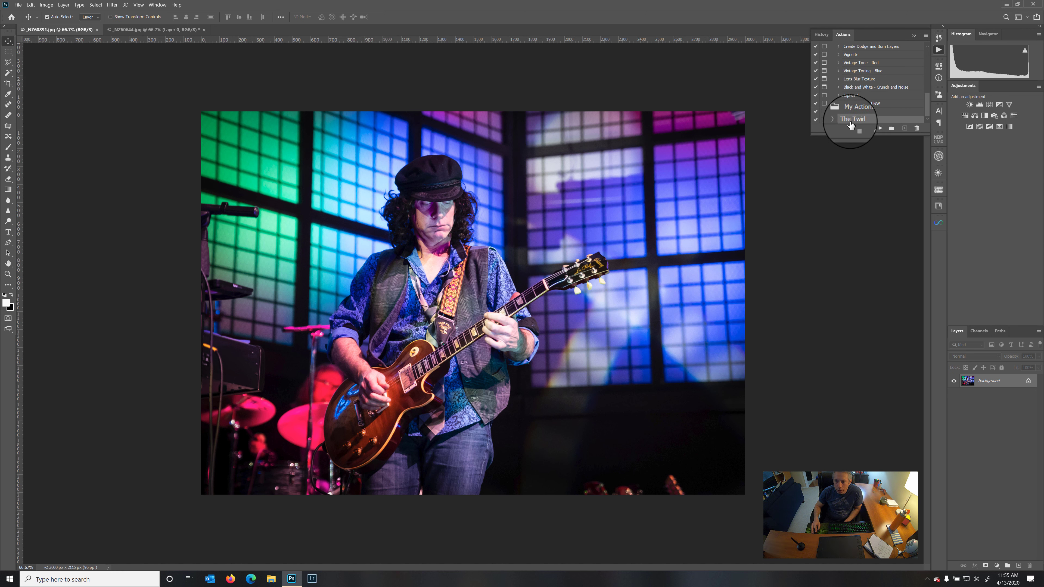
Play The Twirl action from My Actions on the guitarist photo
left_click(879, 129)
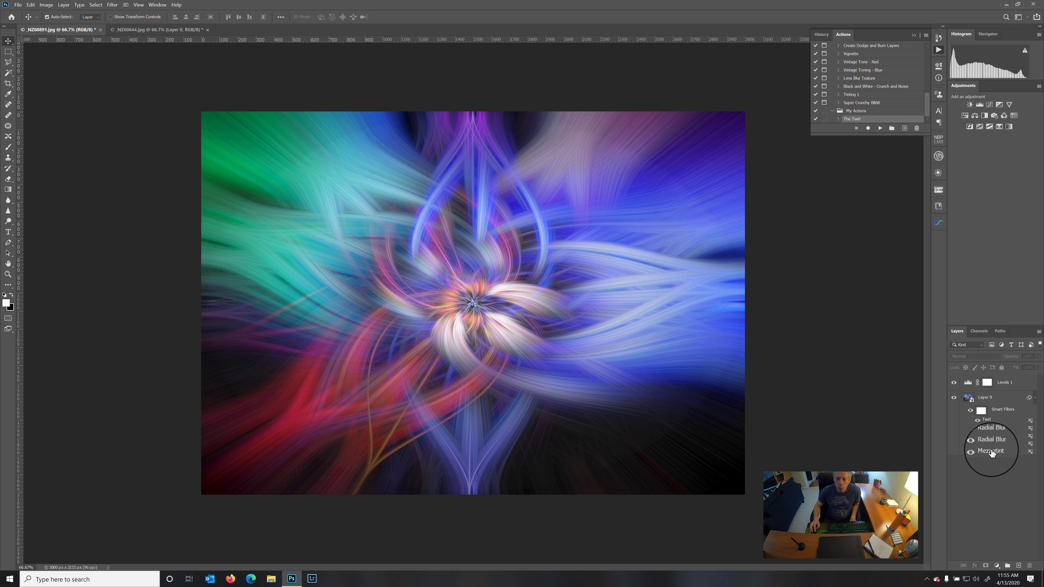
Change the Mezzotint smart filter's type to Short Lines
double_click(991, 451)
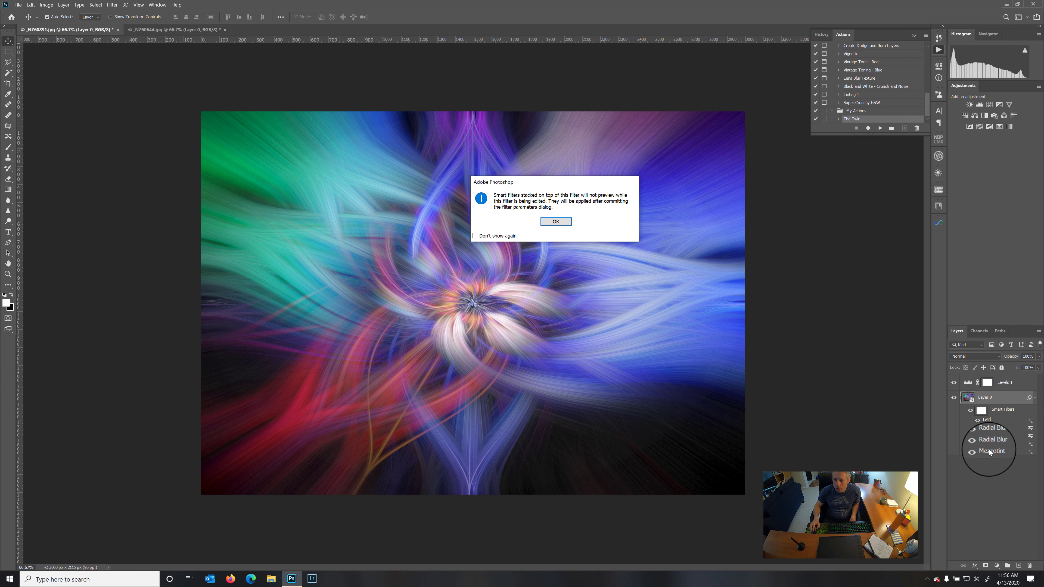
left_click(557, 223)
left_click(537, 273)
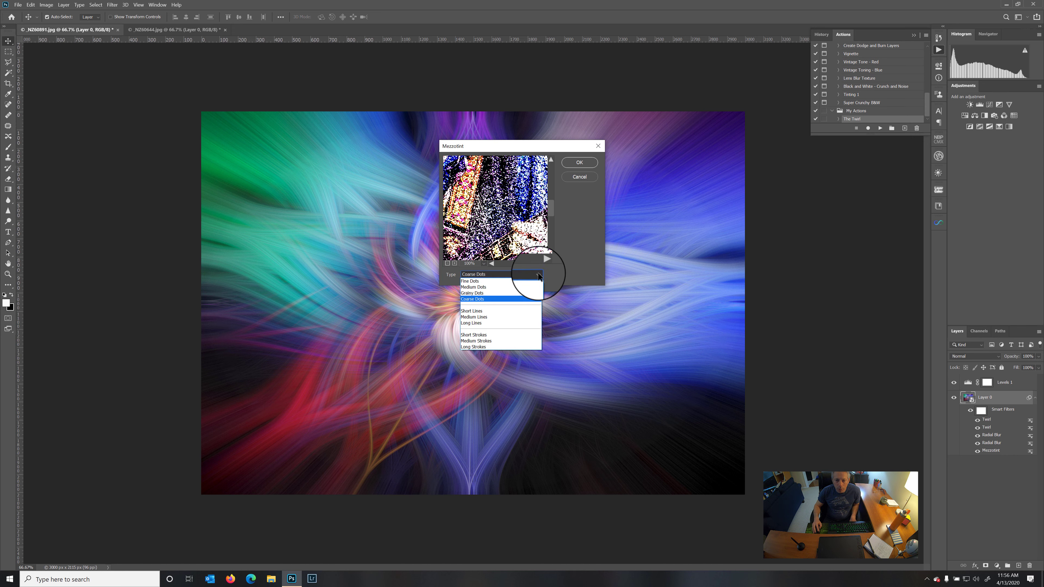
left_click(507, 309)
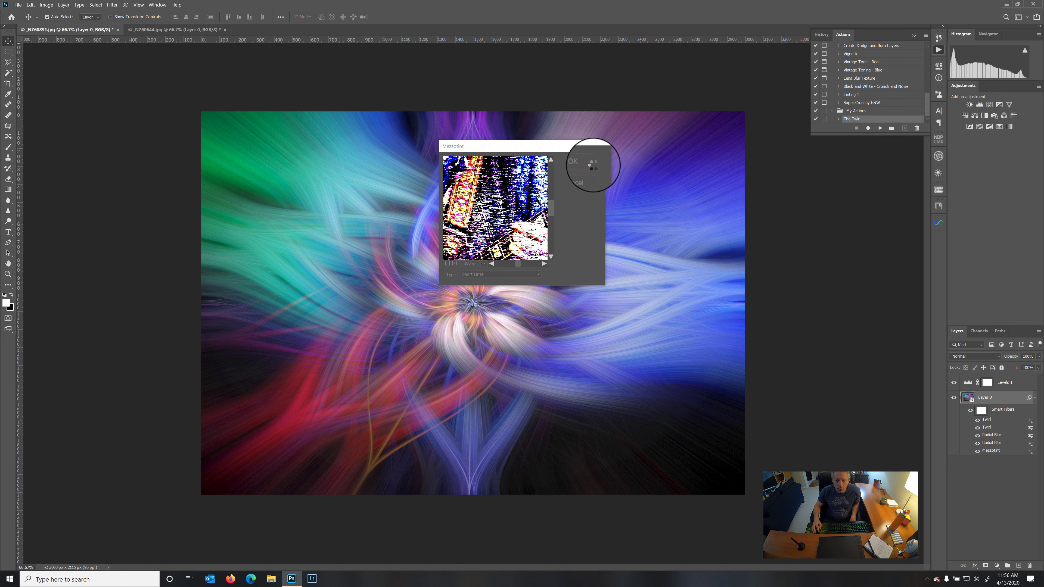
left_click(580, 163)
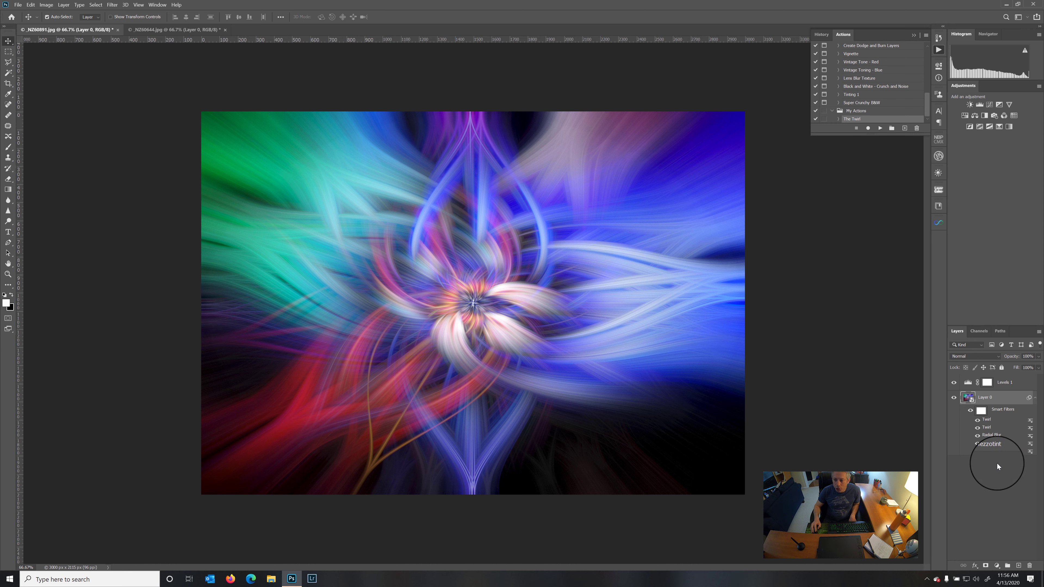
Re-apply Mezzotint with a different texture type for a subtler fiber grain
double_click(995, 452)
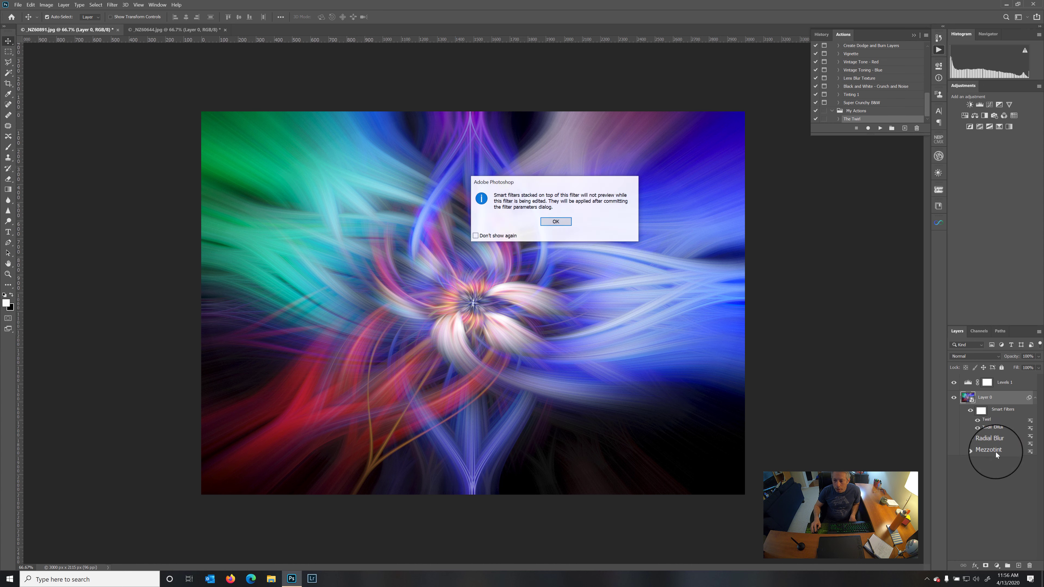
left_click(556, 223)
left_click(537, 273)
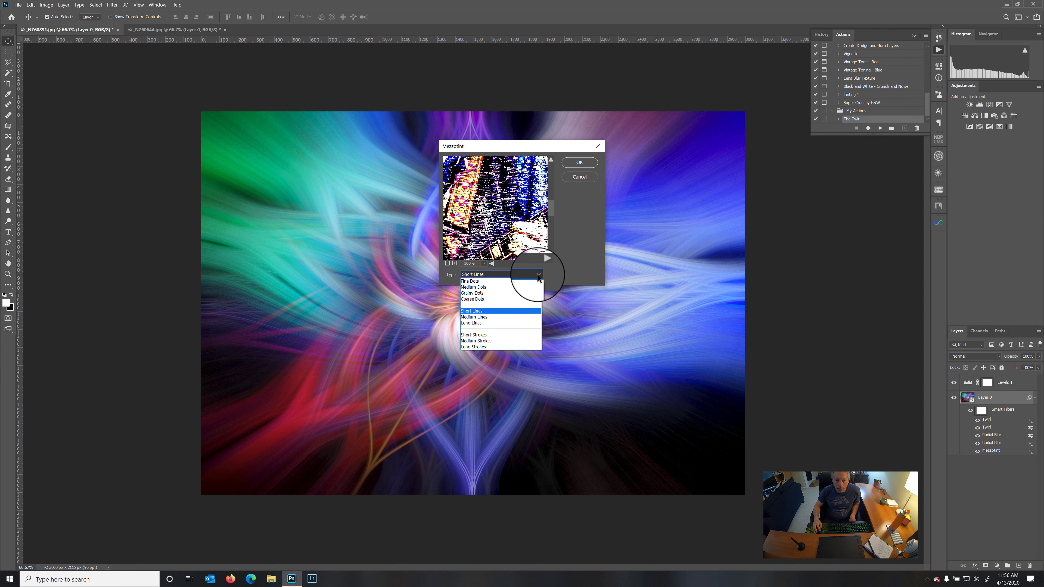
left_click(501, 299)
left_click(577, 163)
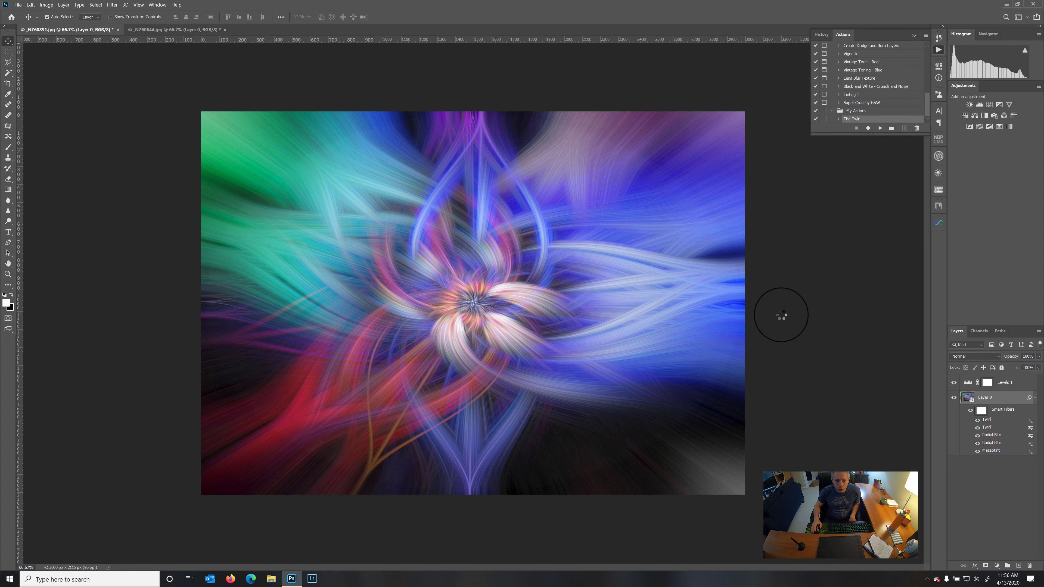
Set Levels 1 to black point 27, white point 221 and midtones 0.61
double_click(968, 383)
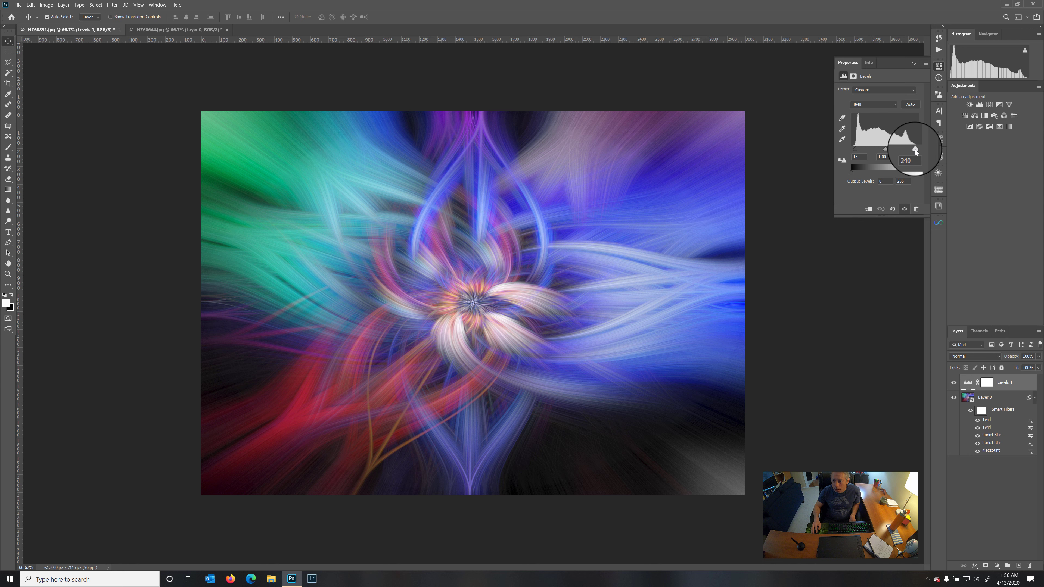
left_click_drag(853, 147, 891, 145)
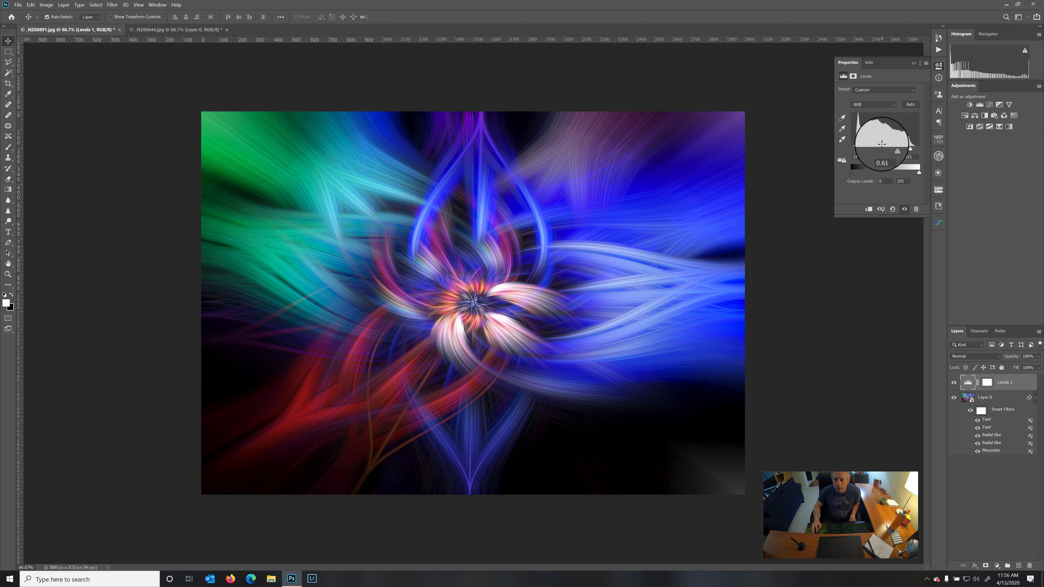
left_click(940, 68)
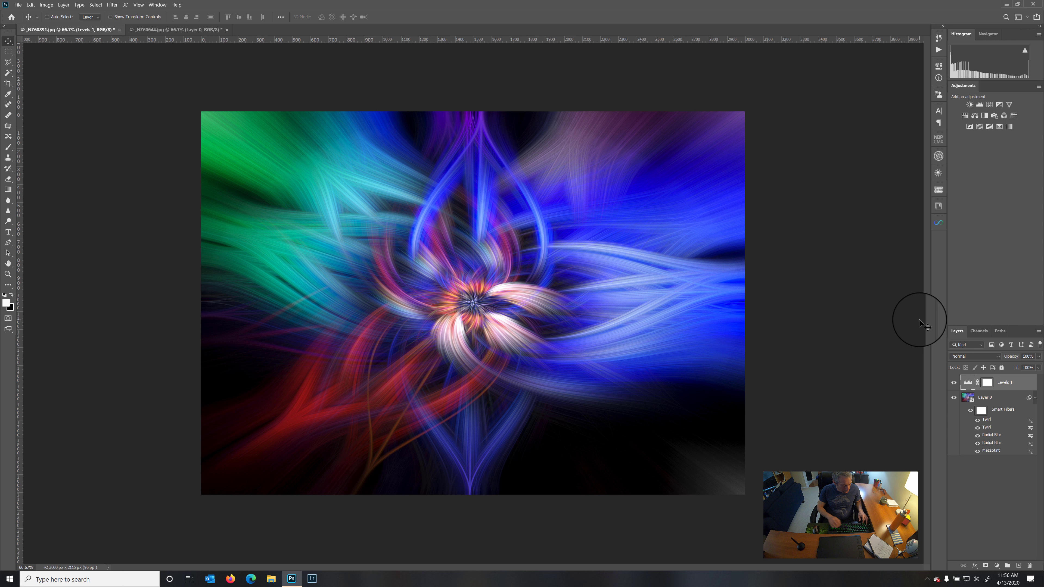
Stamp all visible layers into a merged Layer 1 and open it in Luminar 4
key("ctrl+alt+shift+e")
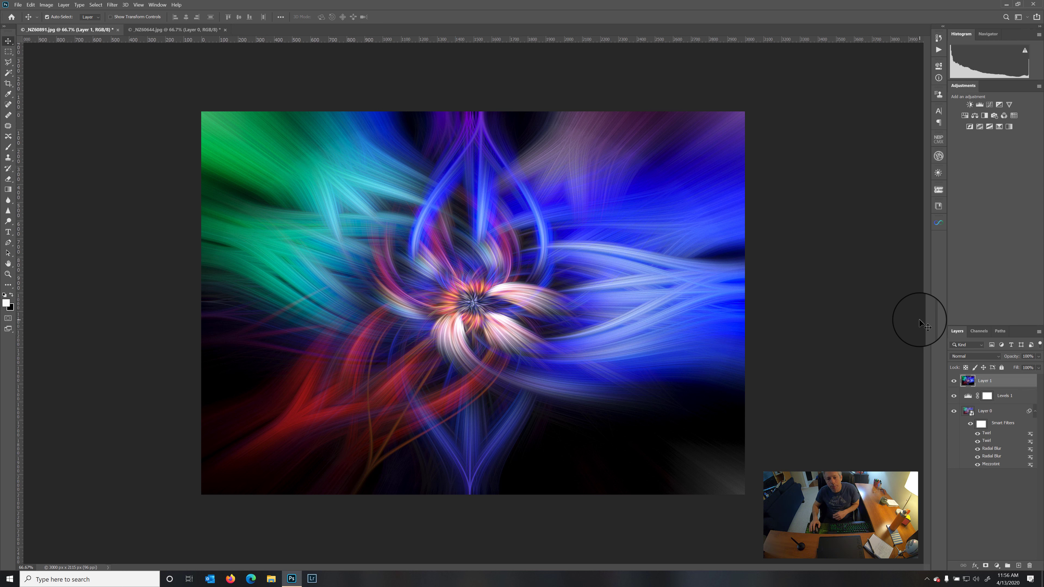
left_click(95, 6)
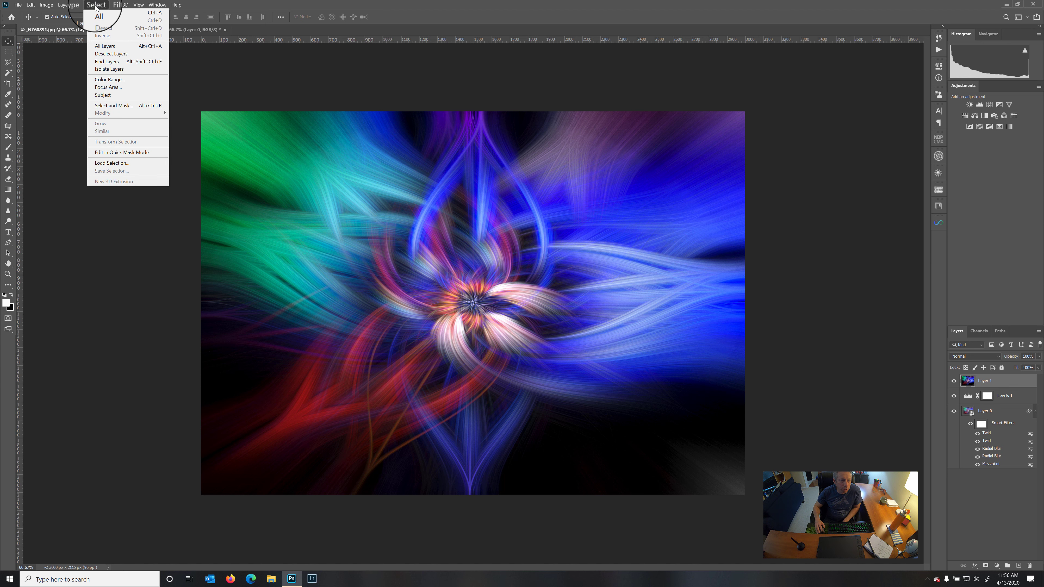
mouse_move(112, 5)
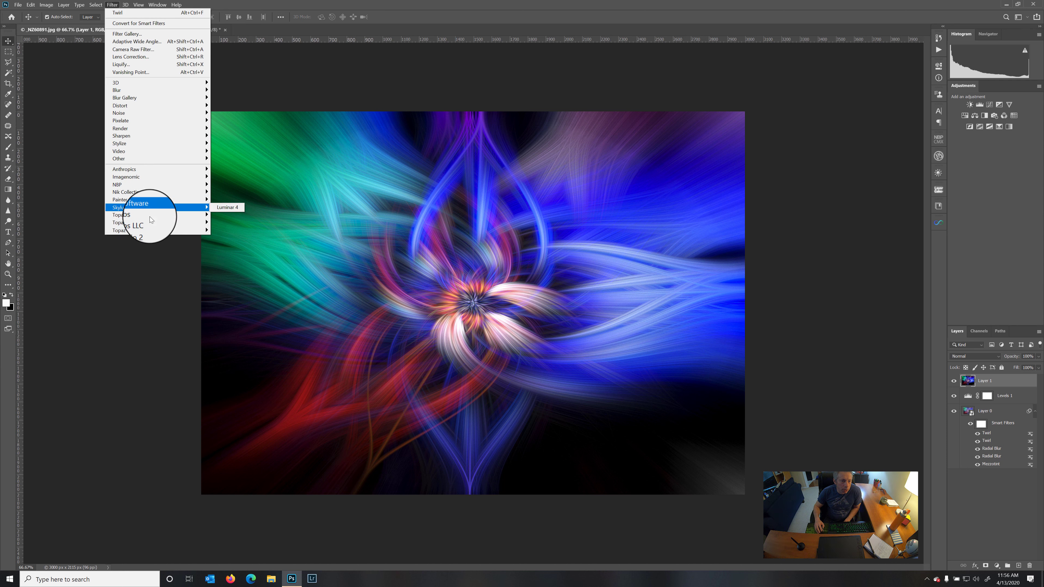
mouse_move(145, 227)
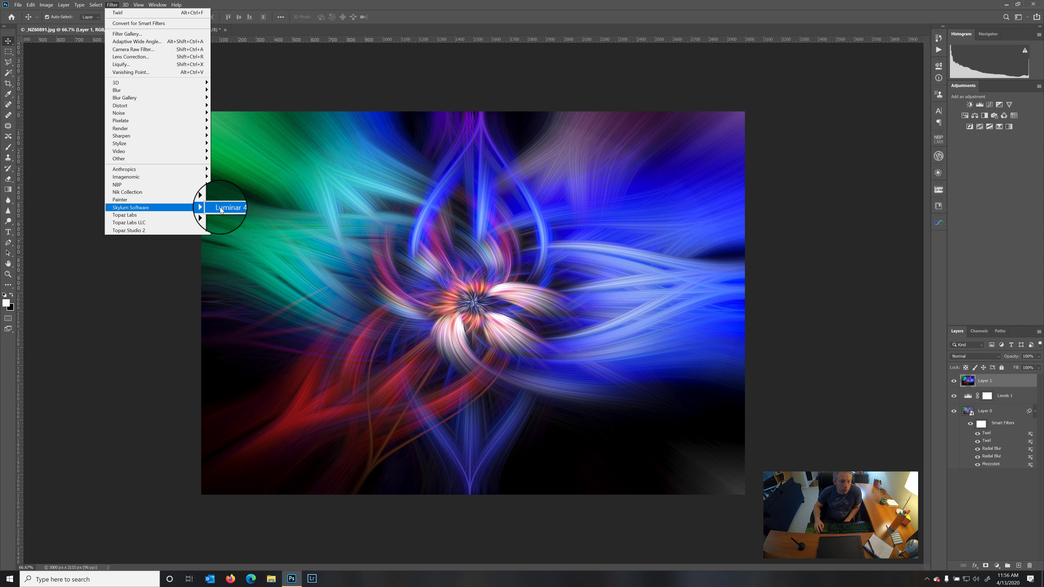
left_click(222, 207)
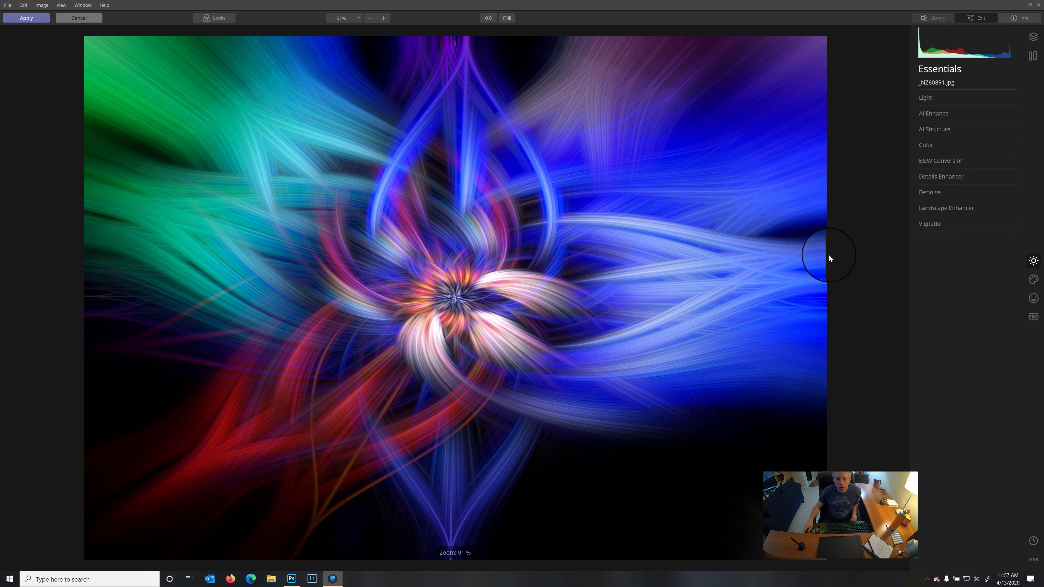
Raise AI Accent under AI Enhance to brighten the twirl
left_click(929, 98)
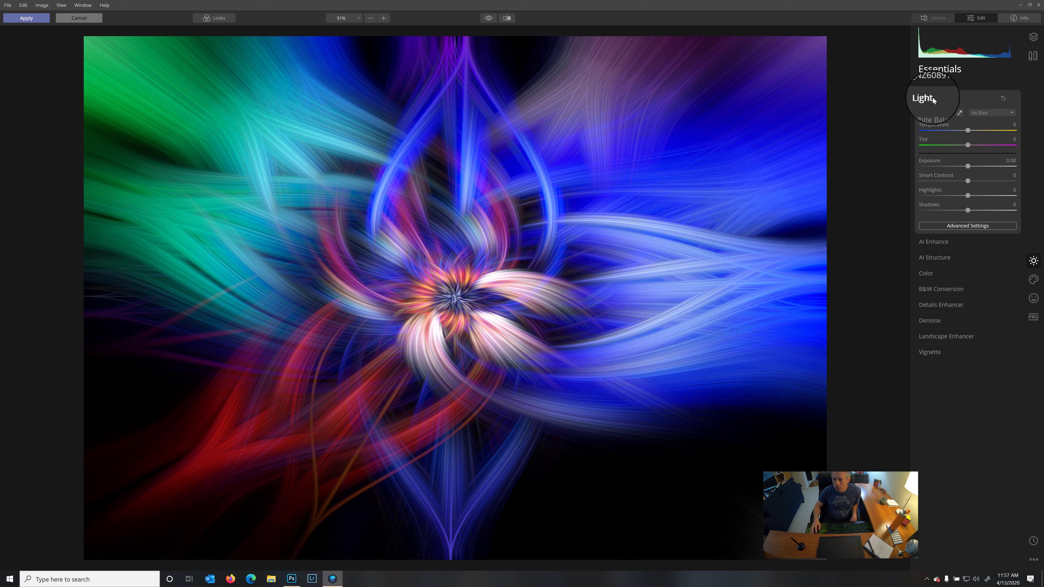
left_click(932, 99)
left_click(930, 115)
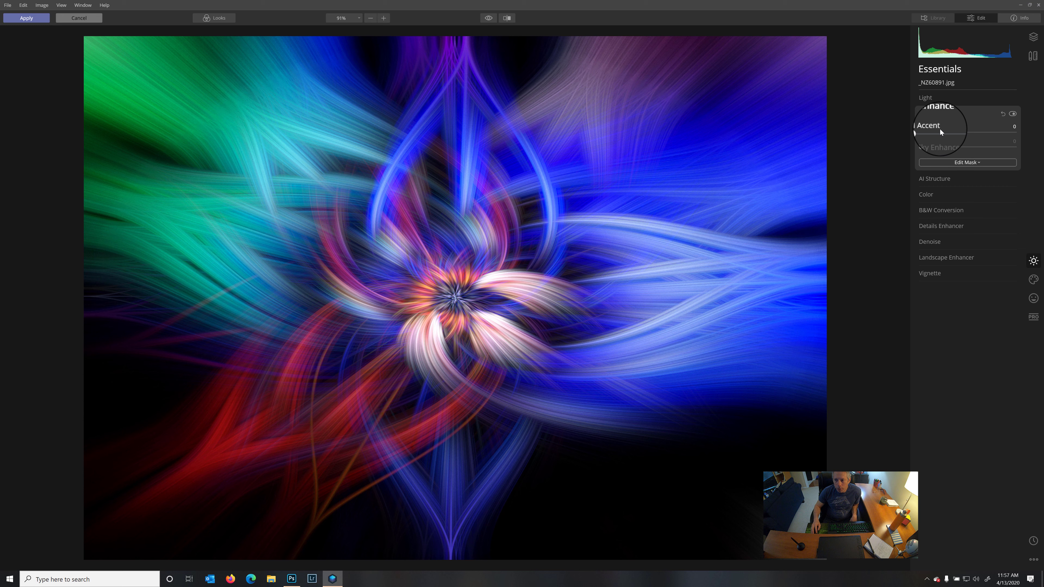
left_click_drag(923, 132, 941, 133)
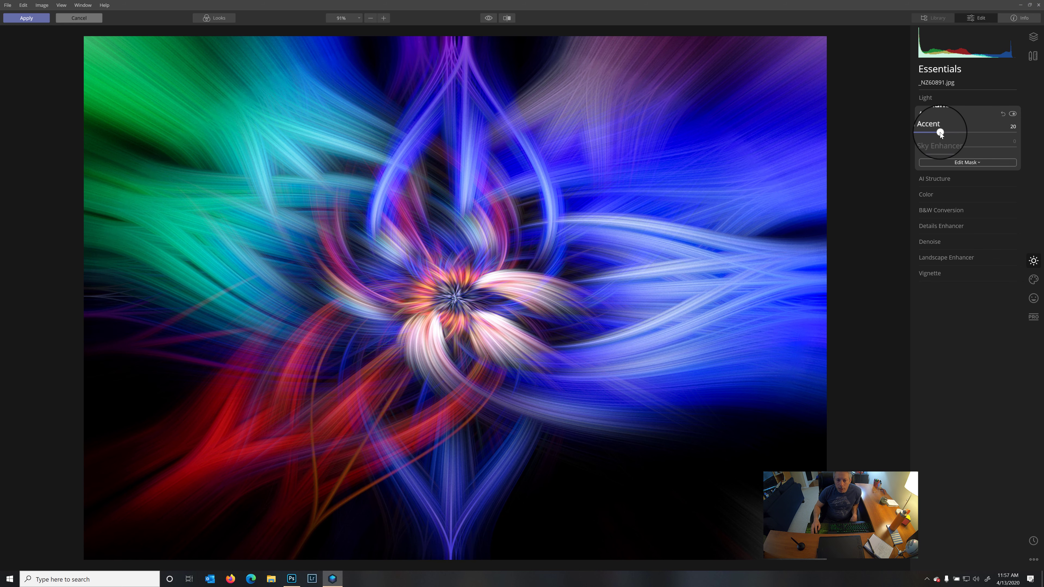
Set Smart Contrast to 28 and reset Temperature and Tint to As Shot
left_click(932, 98)
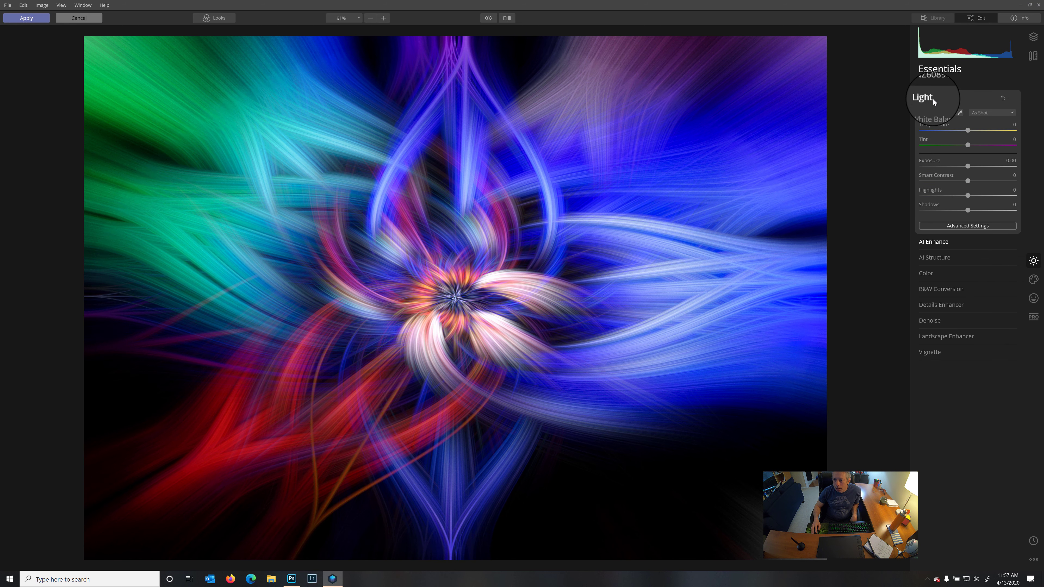
left_click_drag(967, 181, 977, 181)
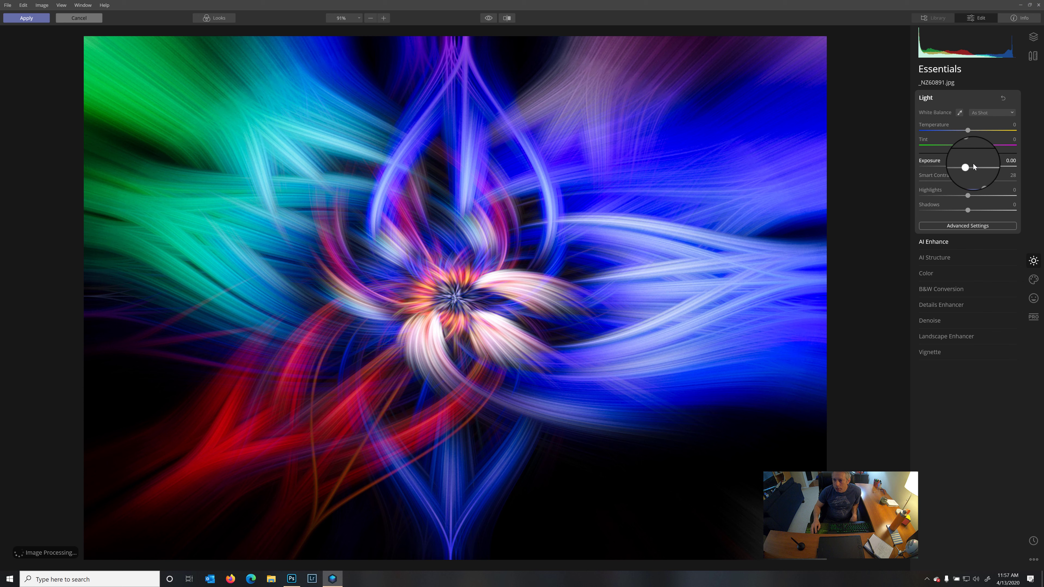
left_click_drag(967, 131, 951, 146)
double_click(943, 126)
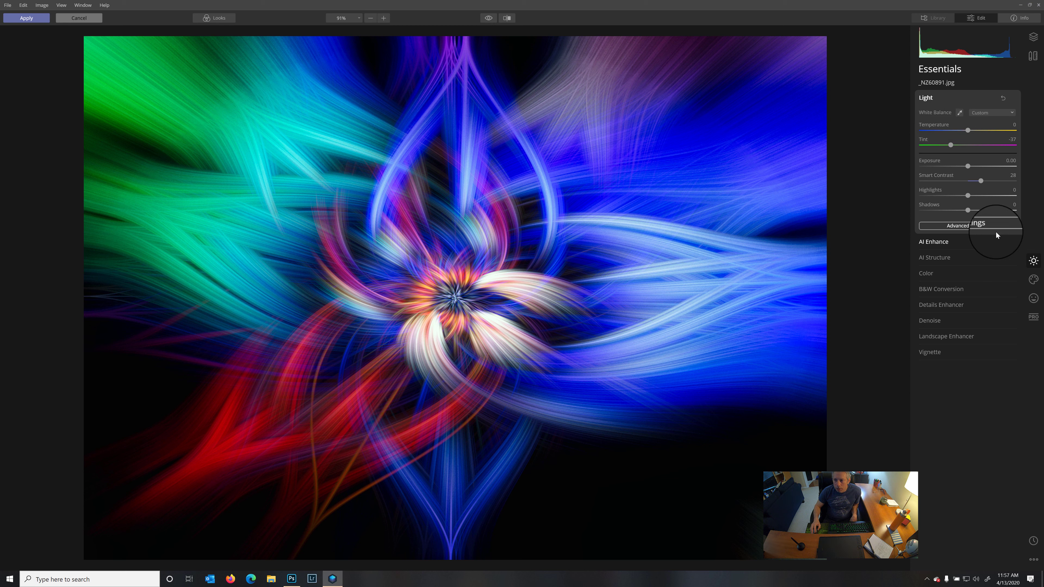
double_click(925, 140)
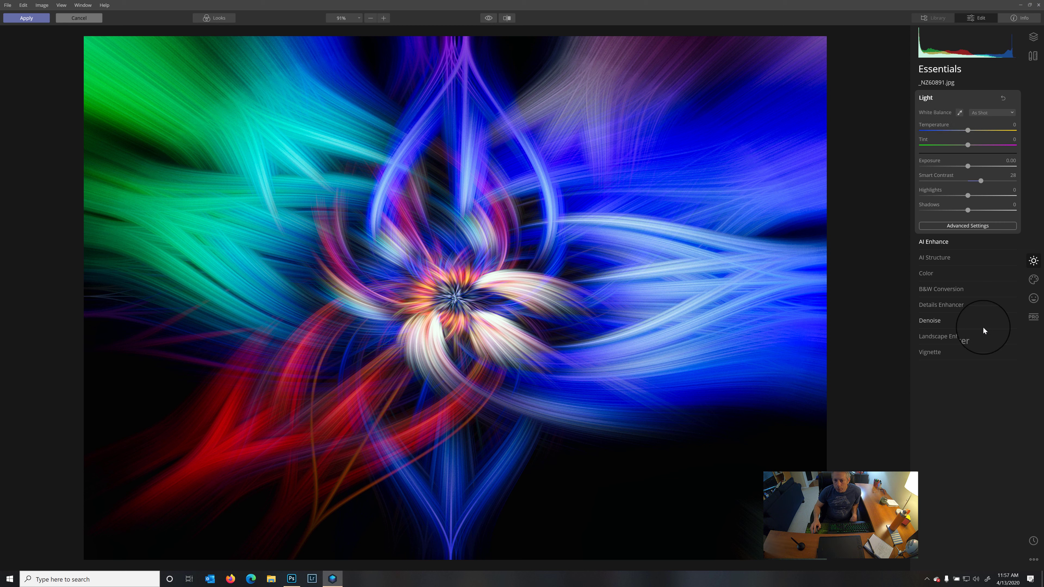
left_click(947, 255)
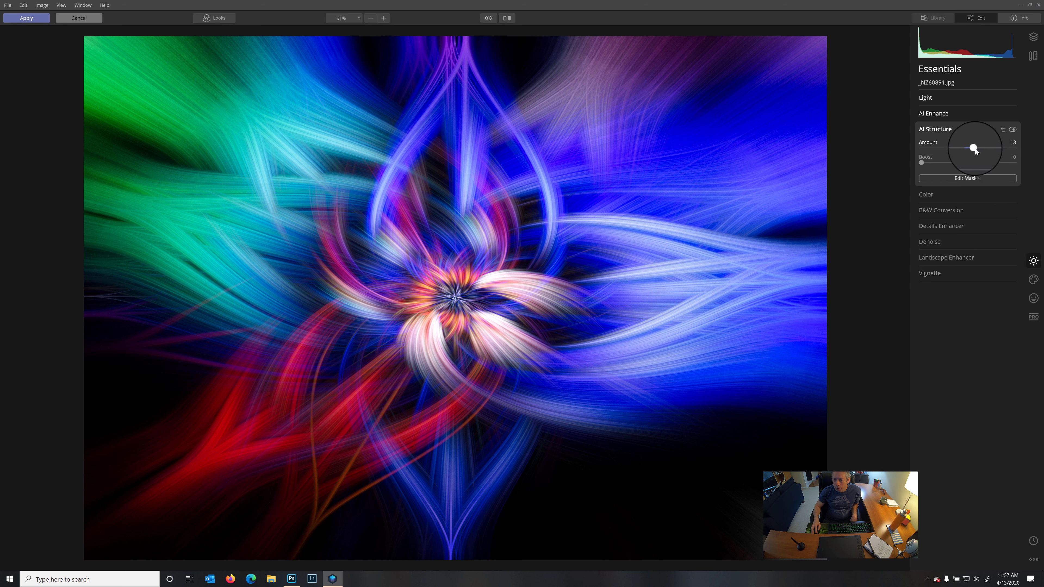
Set AI Structure Amount to 13, Vibrance to 21 and Saturation to -4
left_click_drag(968, 148, 975, 149)
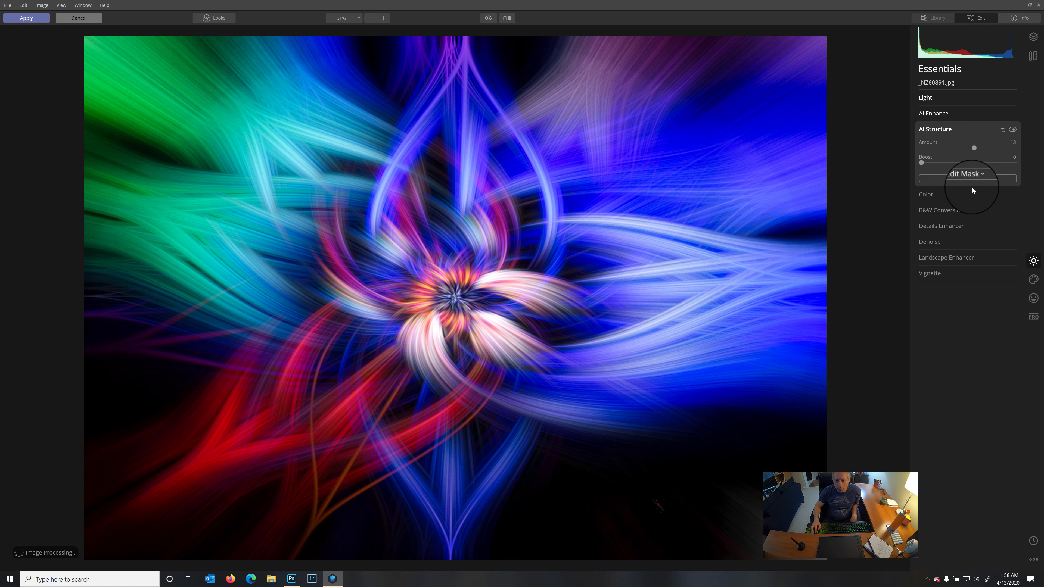
left_click(947, 193)
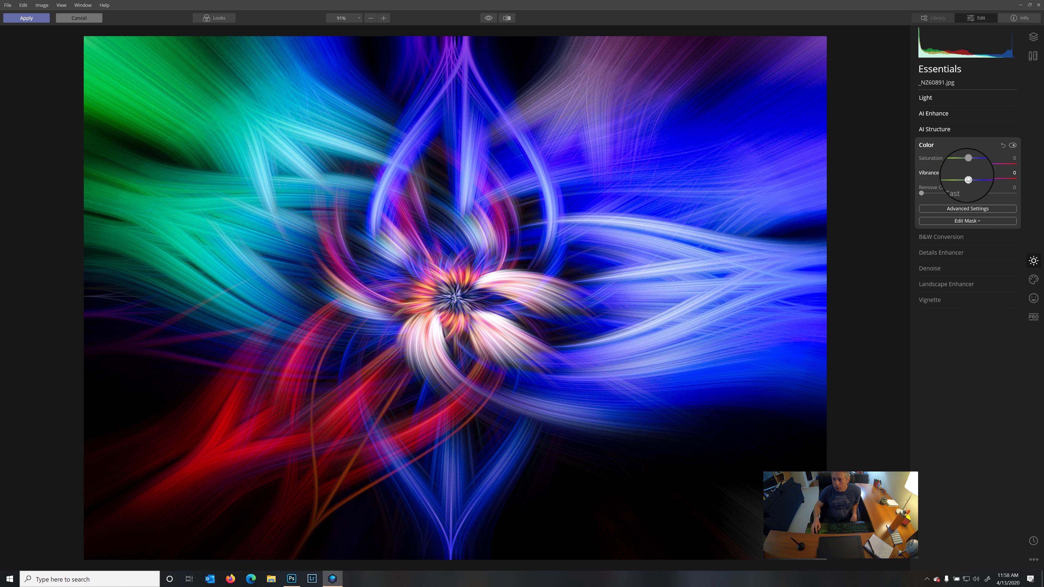
left_click_drag(968, 179, 981, 179)
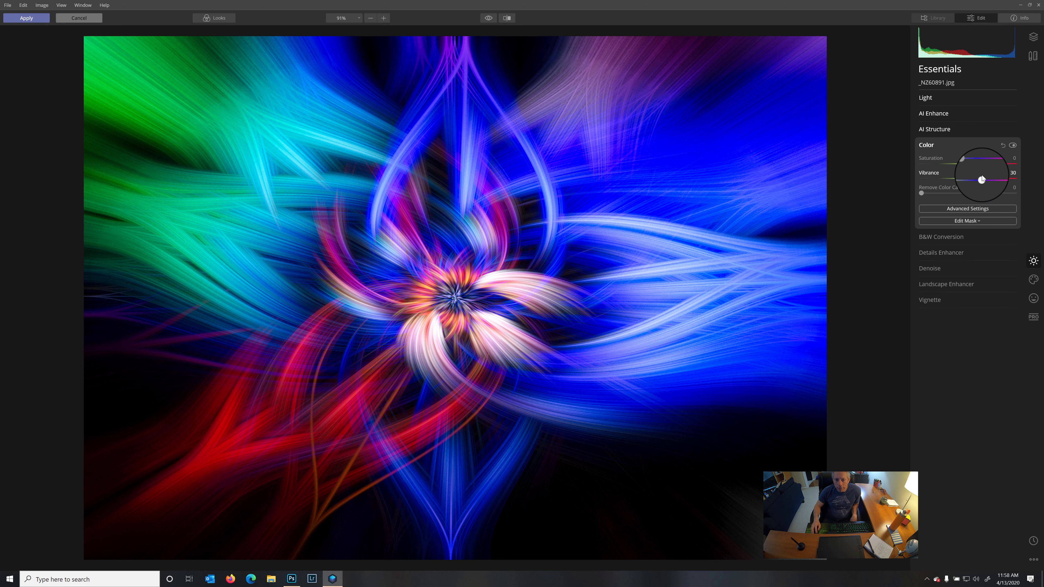
left_click_drag(981, 179, 967, 165)
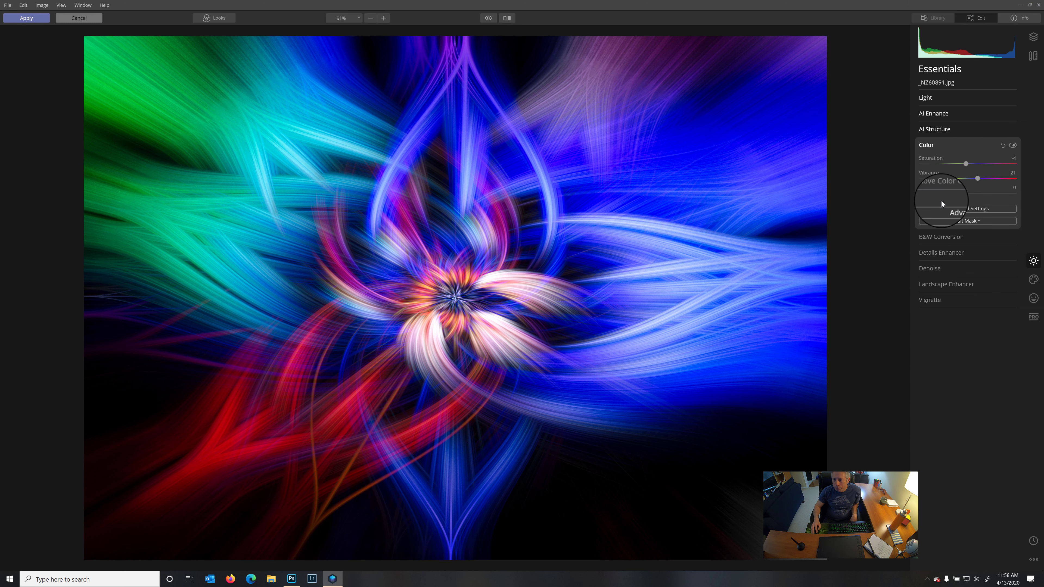
Add details 13, 19, 23, sharpen, lower Luminosity Denoise, and apply back to Photoshop
left_click(949, 254)
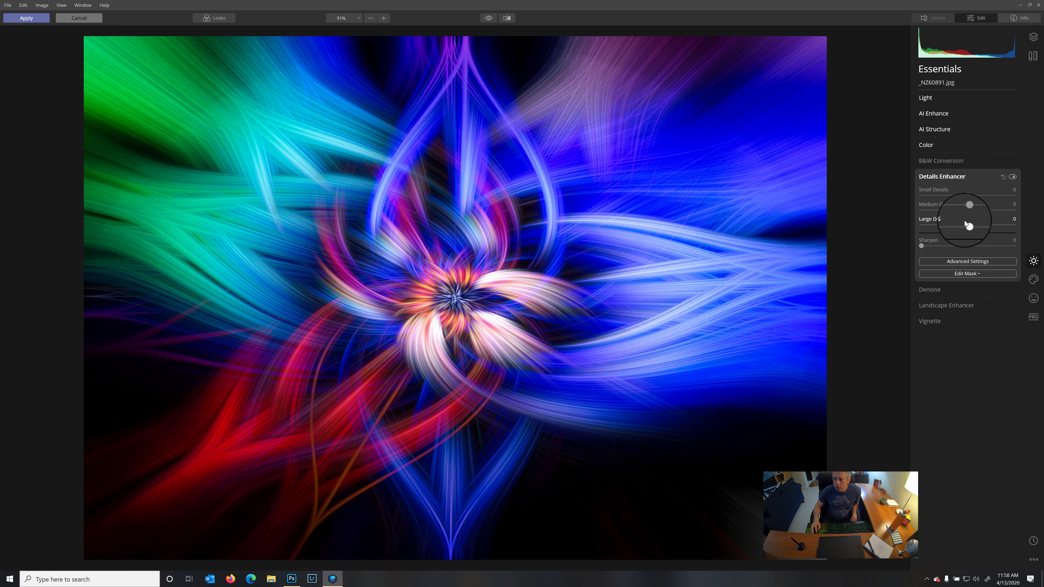
mouse_move(967, 193)
left_mouse_down()
mouse_move(977, 193)
mouse_move(978, 225)
mouse_move(975, 196)
left_mouse_up()
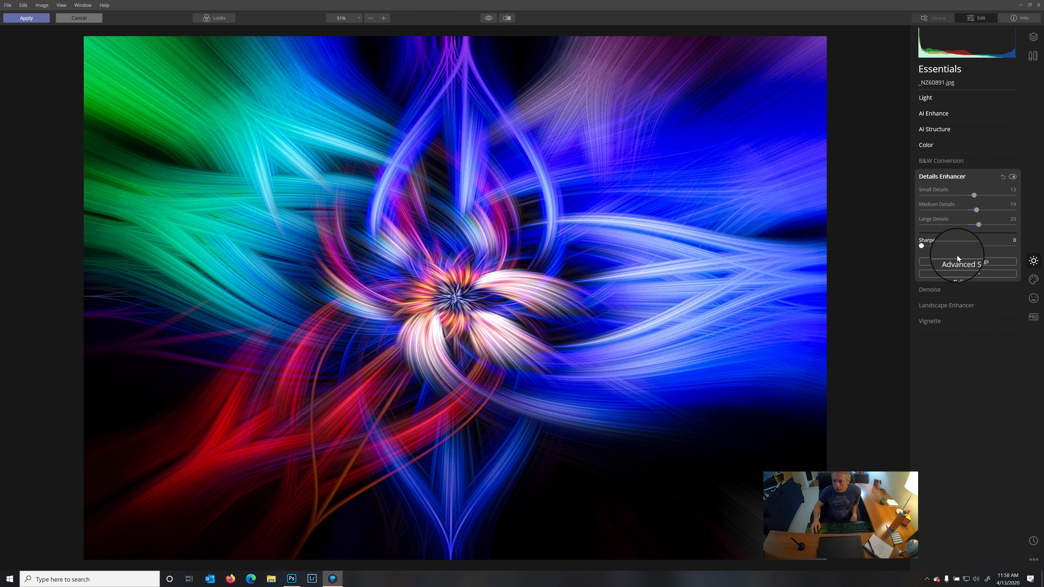
left_click_drag(933, 243, 949, 243)
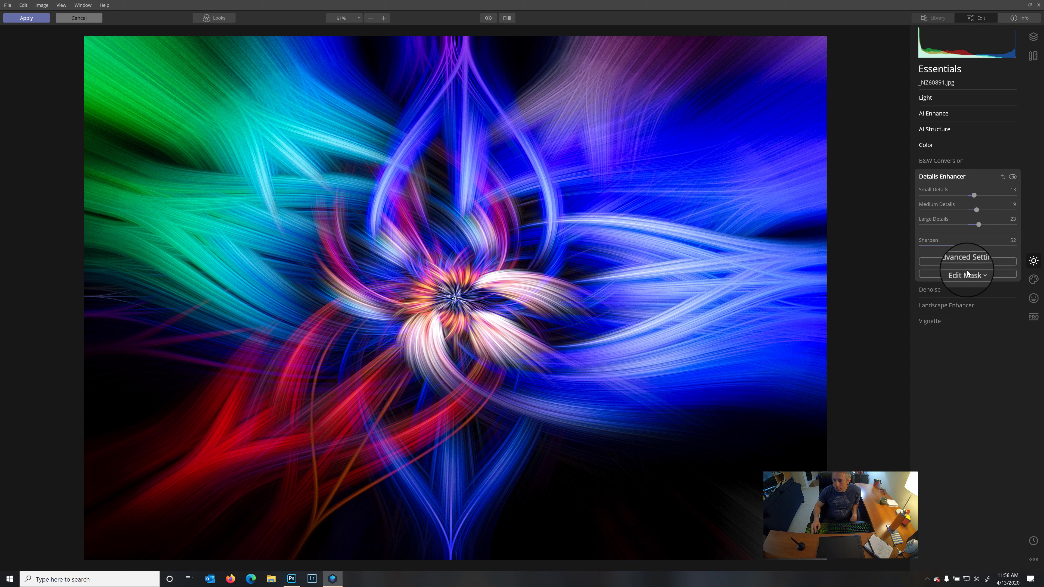
left_click(956, 290)
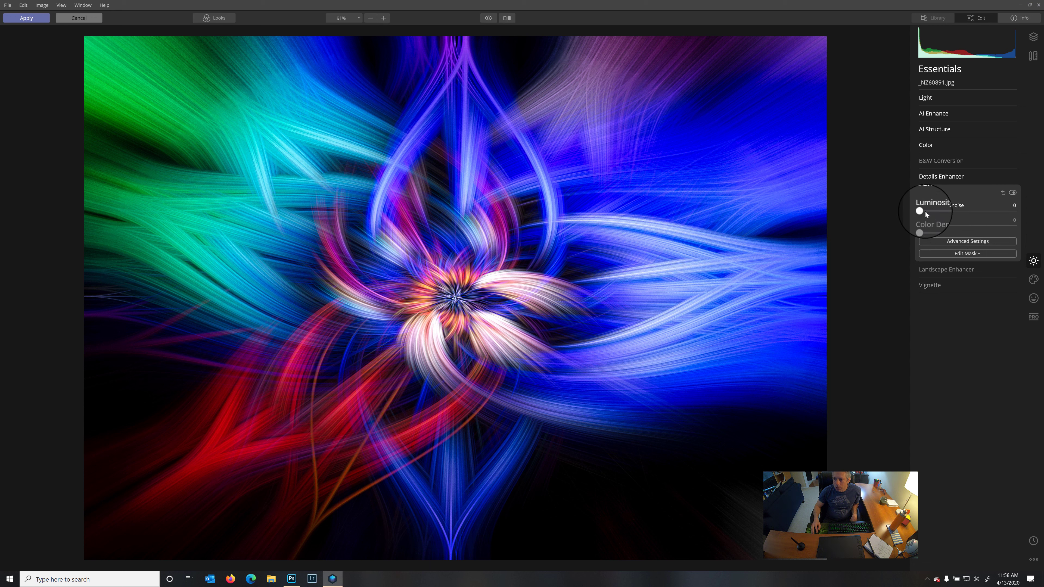
left_click_drag(924, 210, 916, 205)
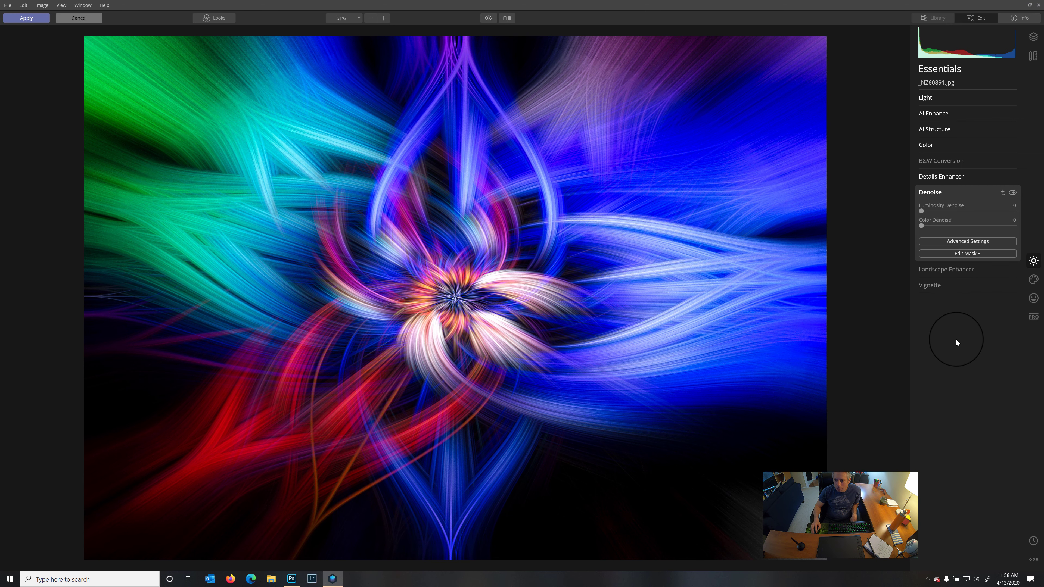
left_click(40, 21)
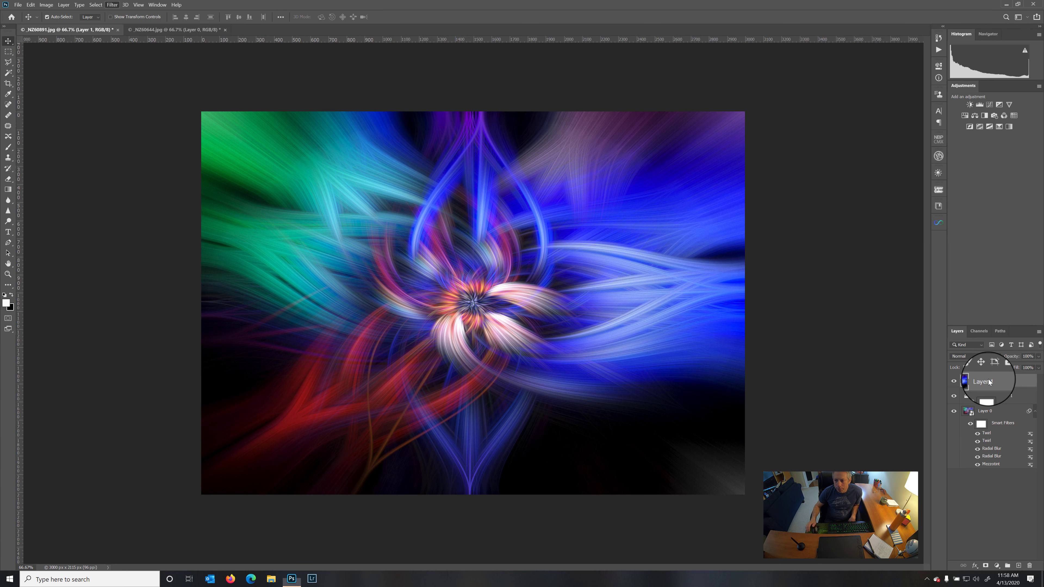
Compare the Luminar twirl with the original guitarist photo, leaving Layer 1 visible
left_click(953, 382)
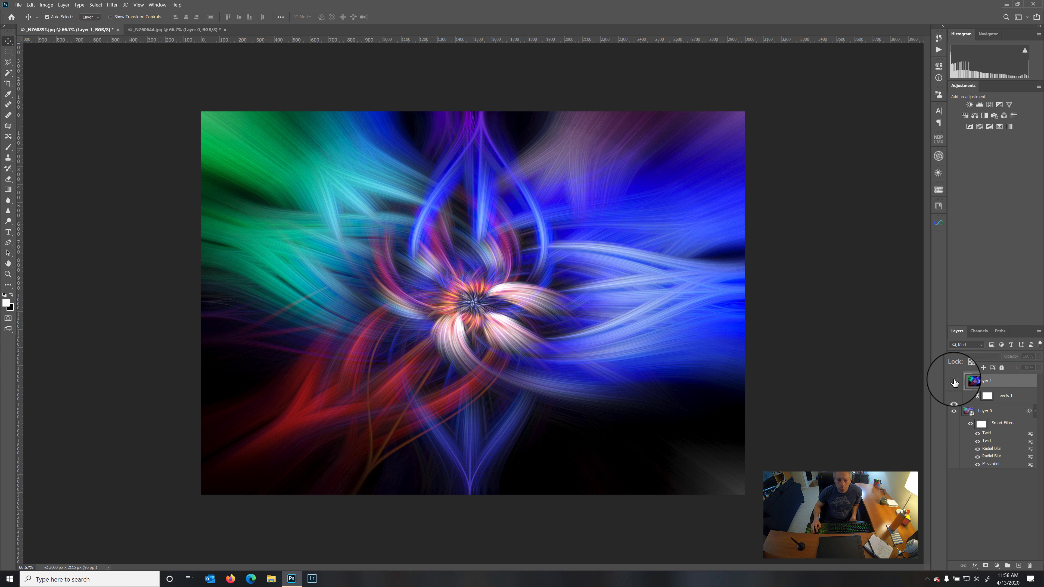
left_click(953, 382)
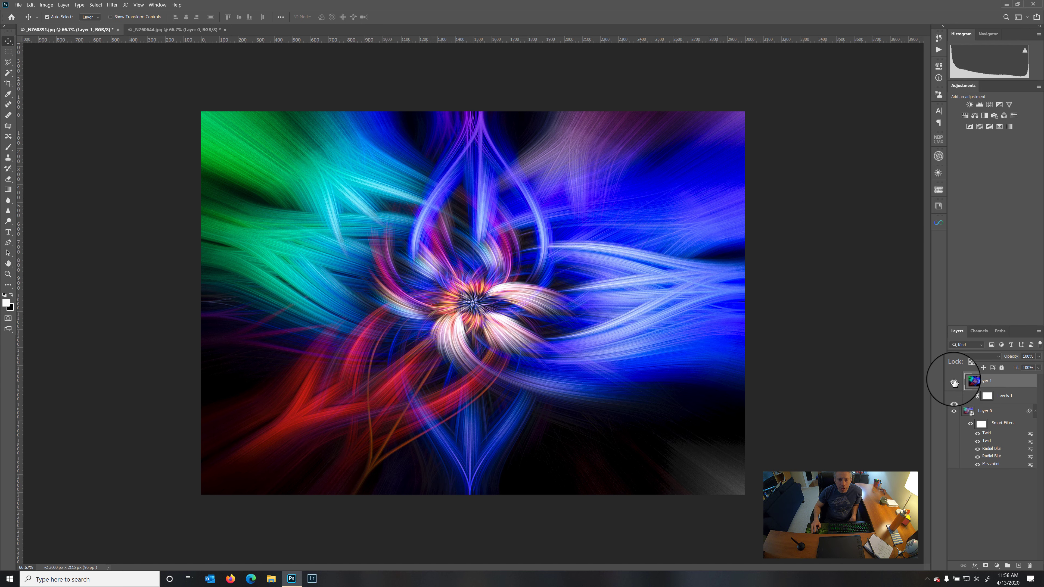
left_click(953, 410, "alt")
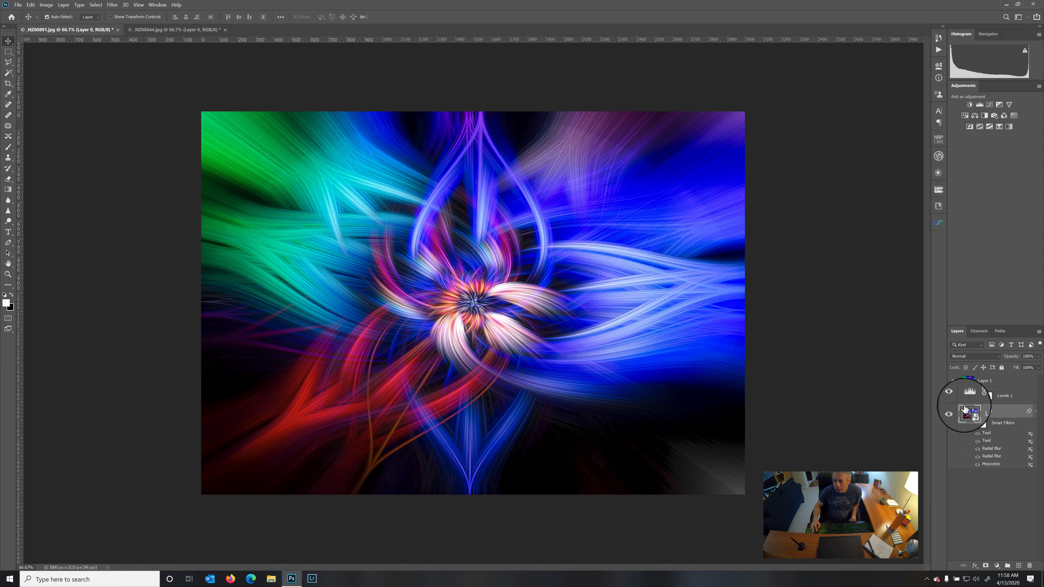
left_click(954, 380)
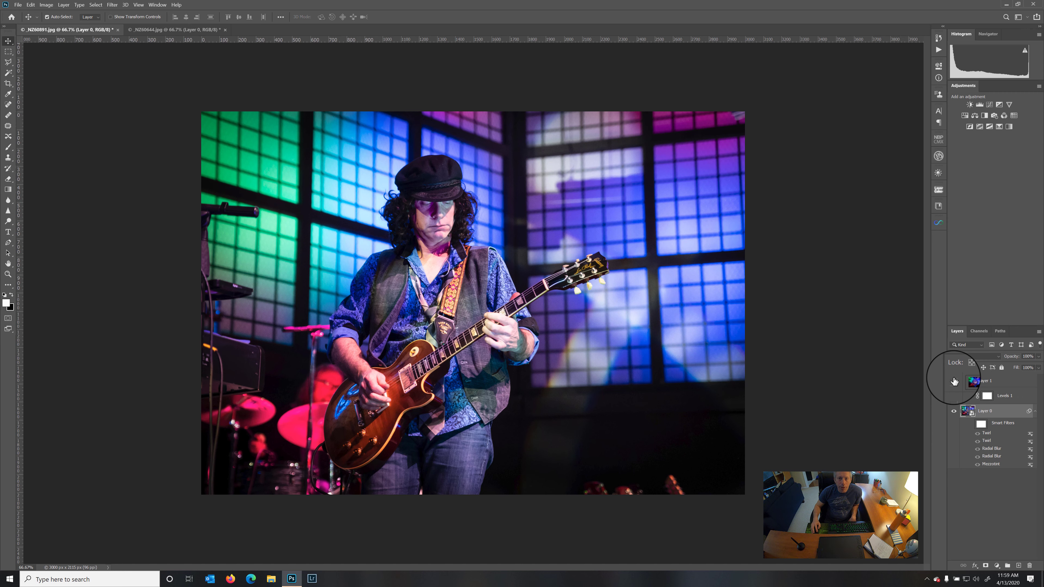
left_click(954, 380)
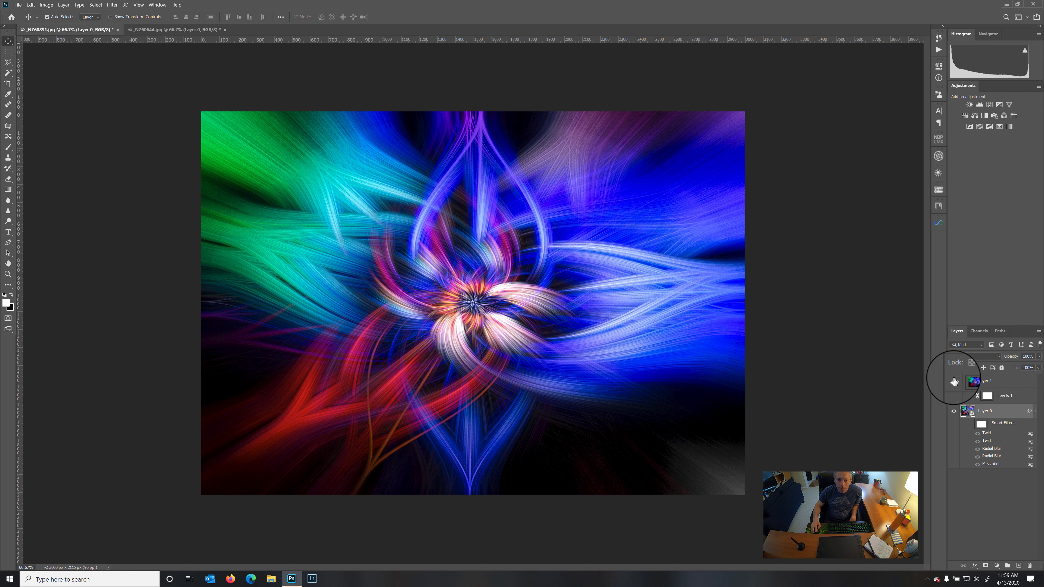
left_click(954, 381)
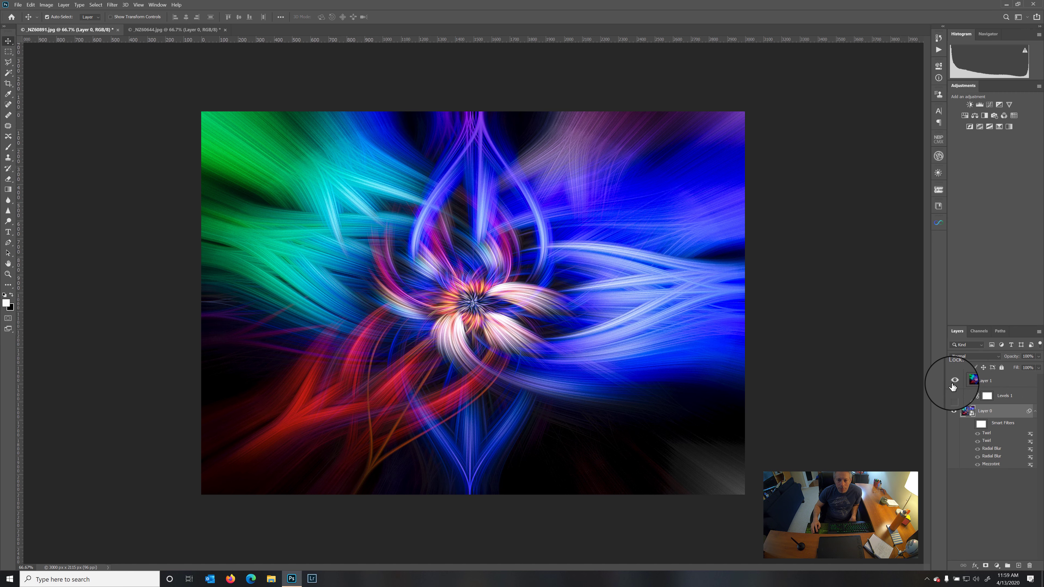
left_click(187, 30)
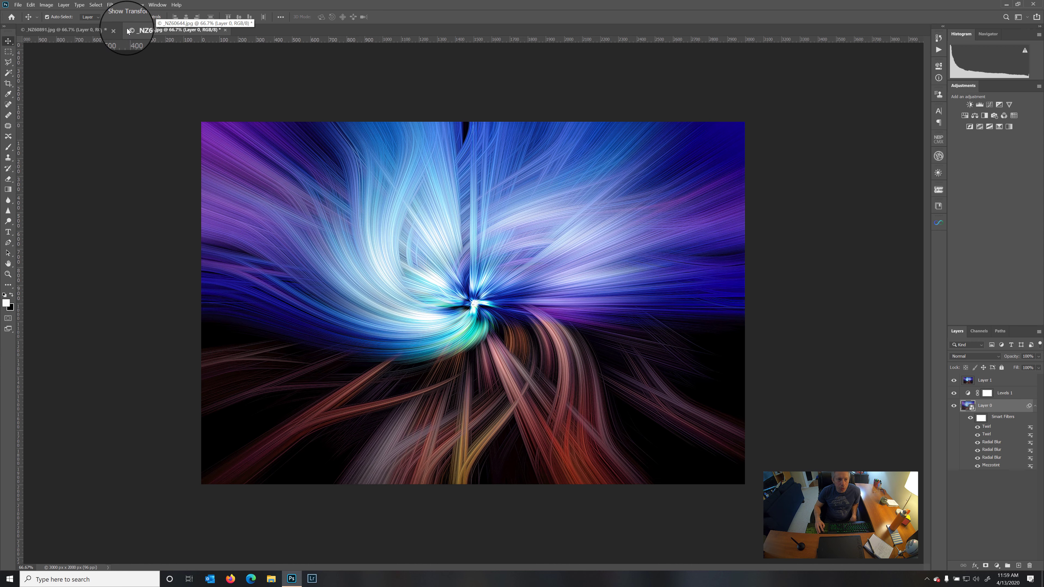
left_click(94, 30)
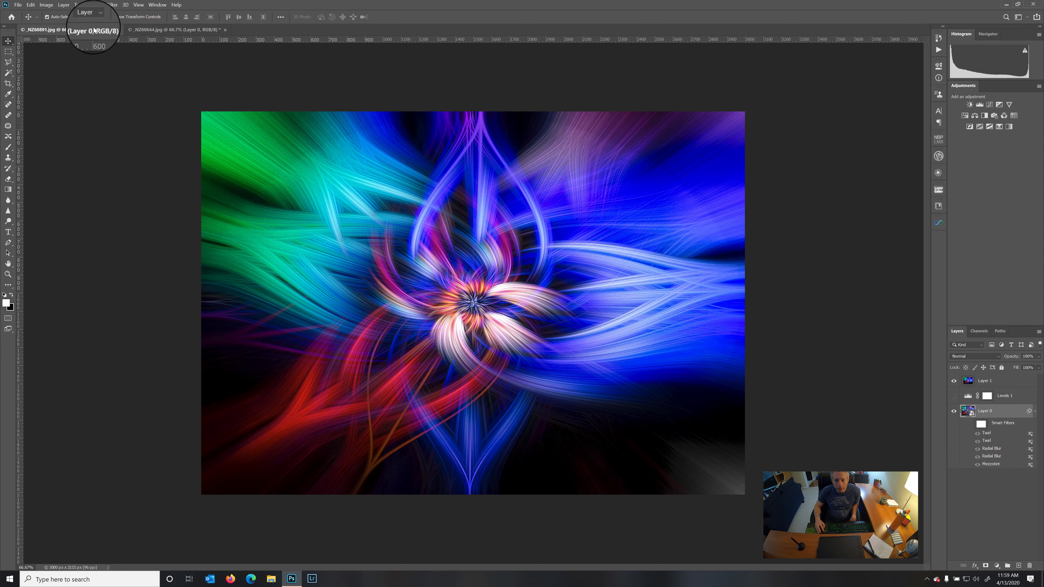